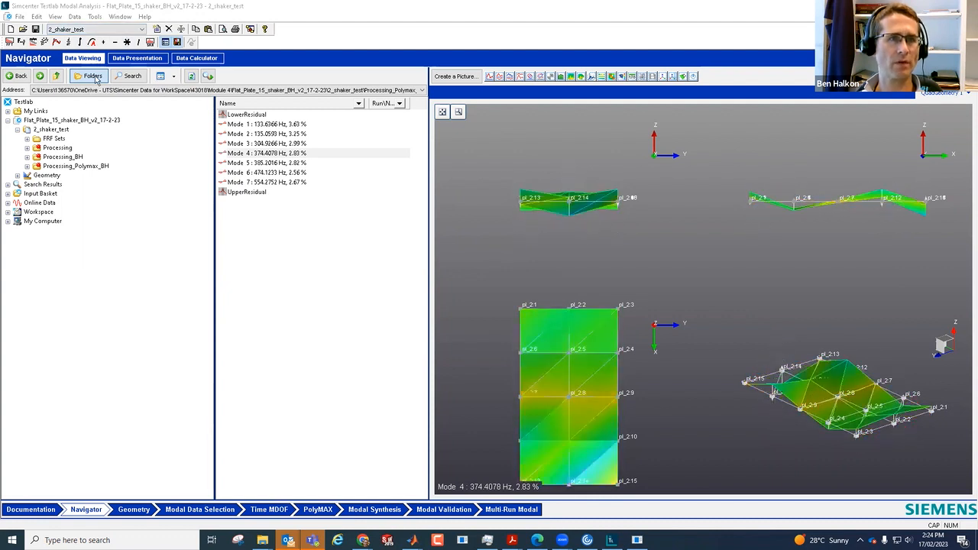
Step: Open Modal Synthesis and view the measured and synthesized FRFs for the Processing and Processing_BH sets
left_click(46, 175)
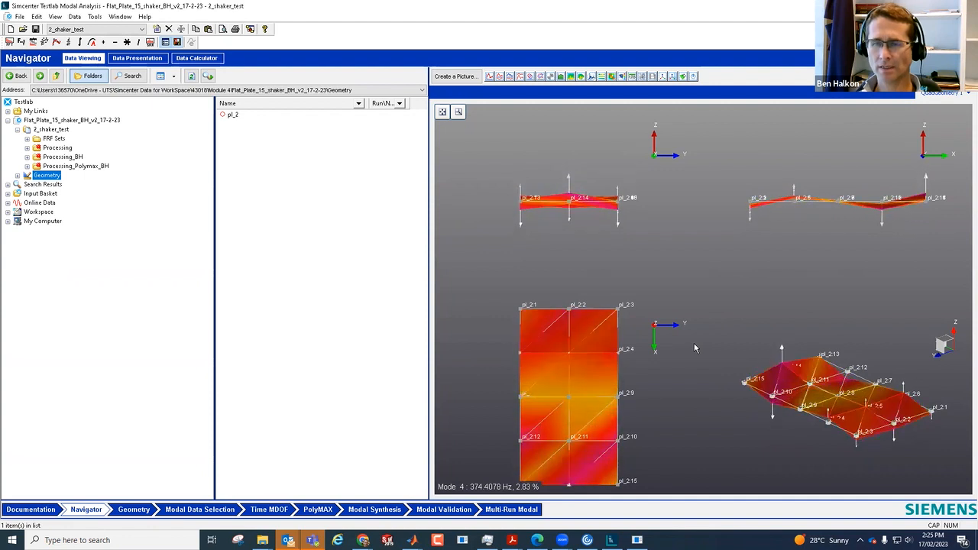
left_click(376, 509)
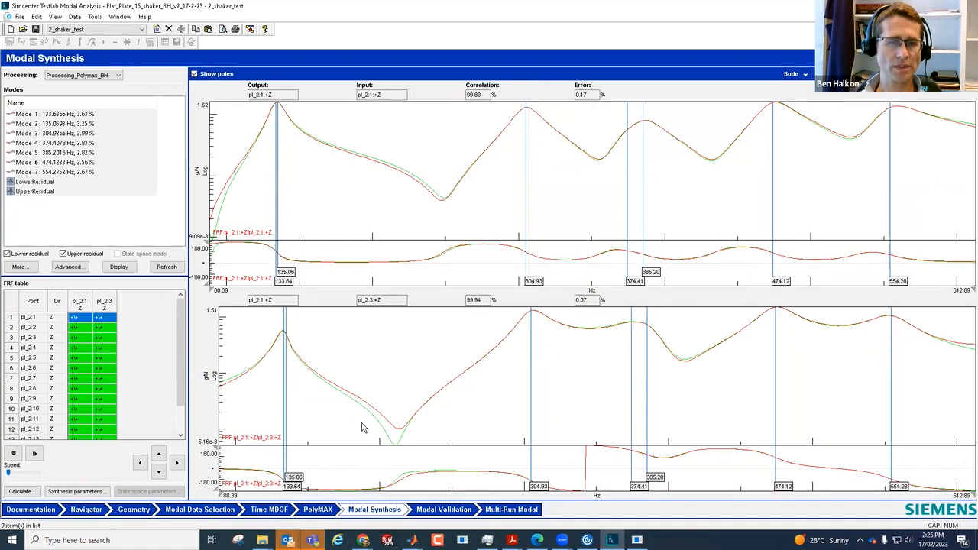
left_click(102, 76)
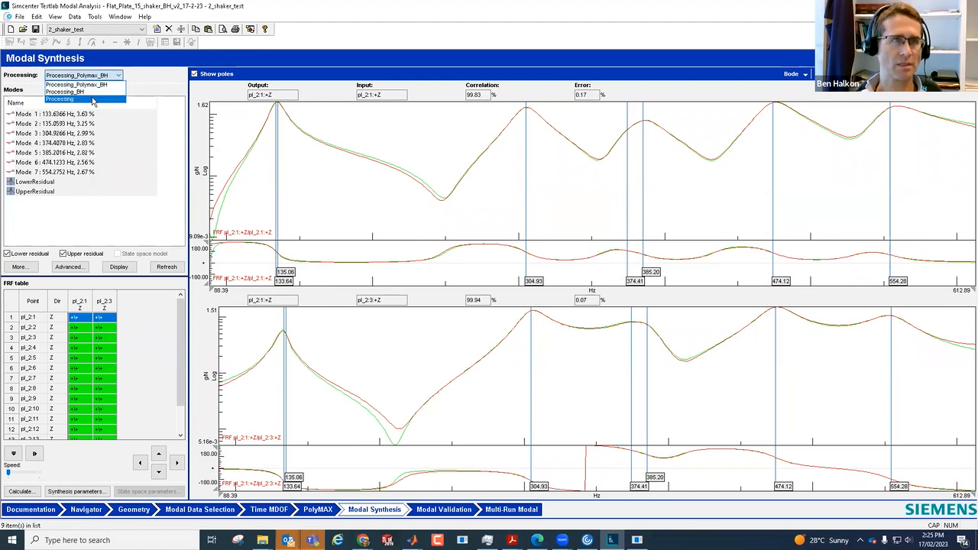
left_click(93, 99)
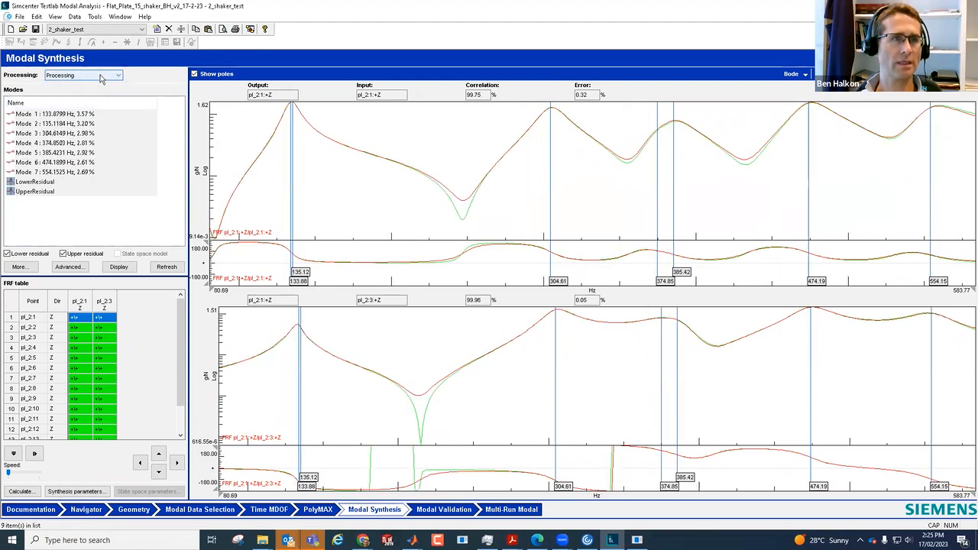
left_click(100, 76)
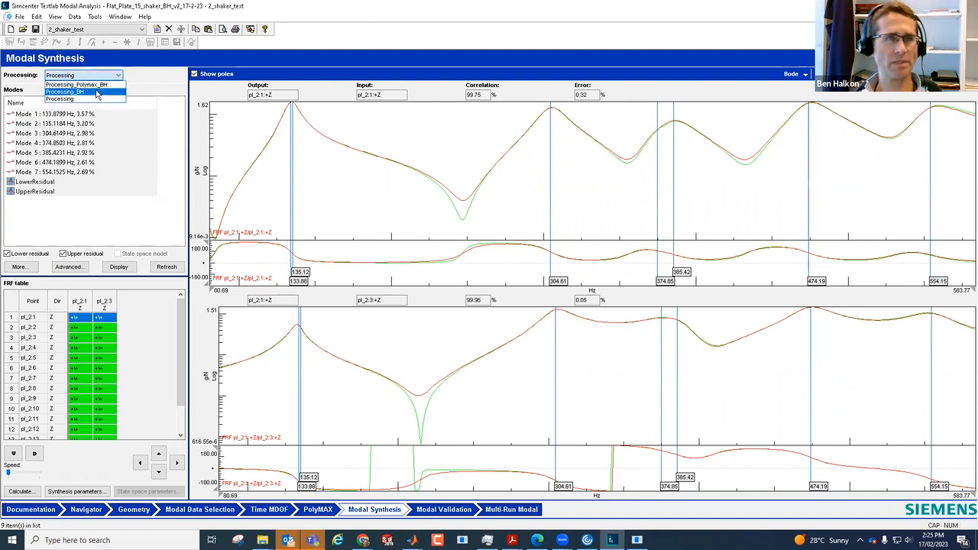
left_click(96, 92)
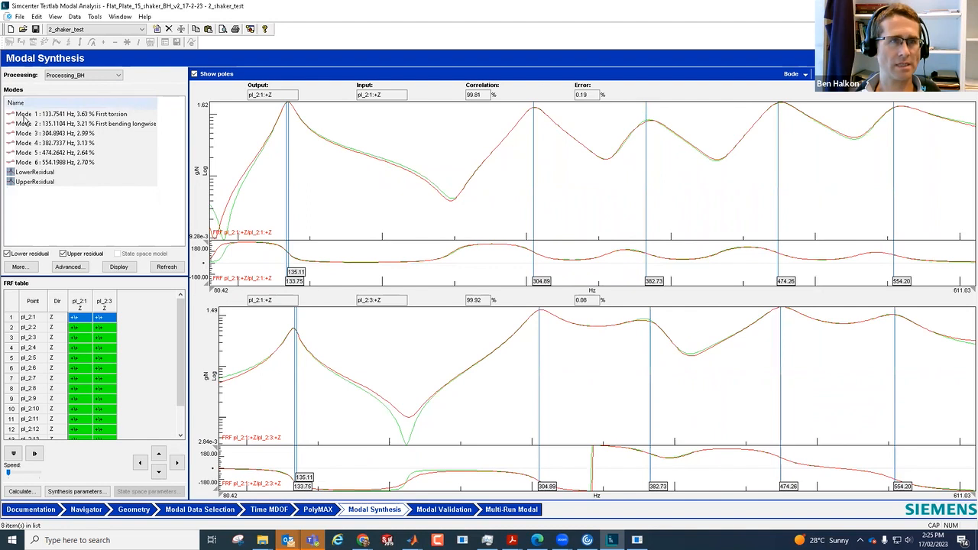
Step: Compare the modal synthesis of Processing_Polymax_BH with that of Processing, finishing with Processing_Polymax_BH displayed
left_click(92, 81)
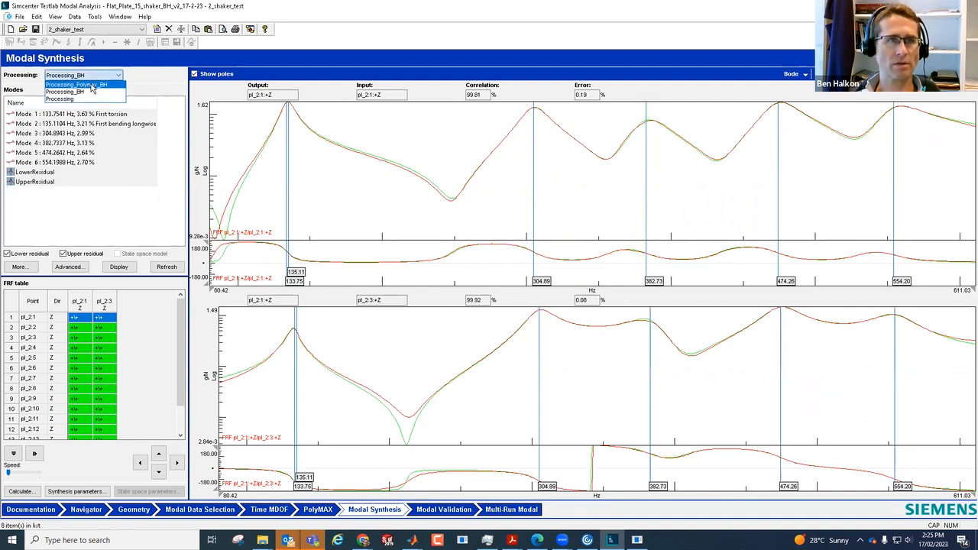
left_click(91, 85)
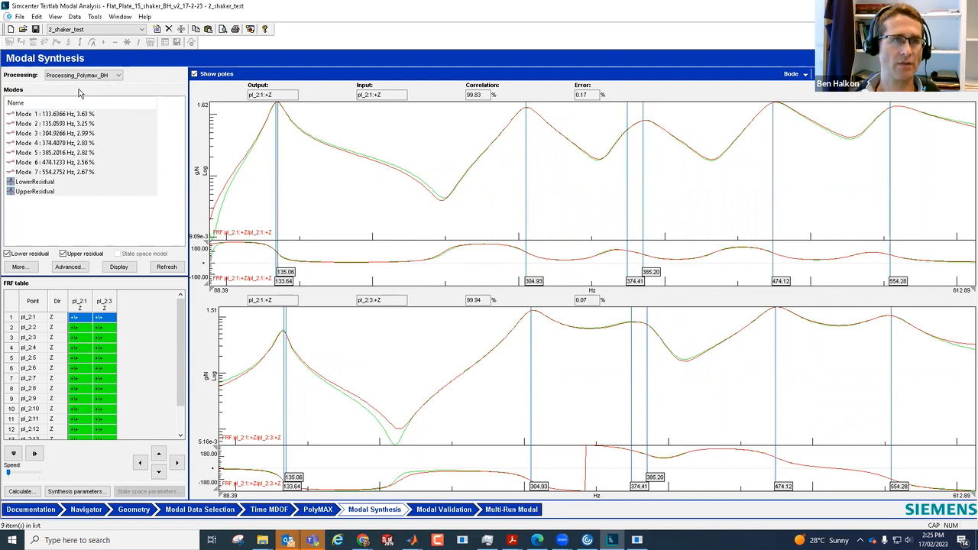
left_click(92, 76)
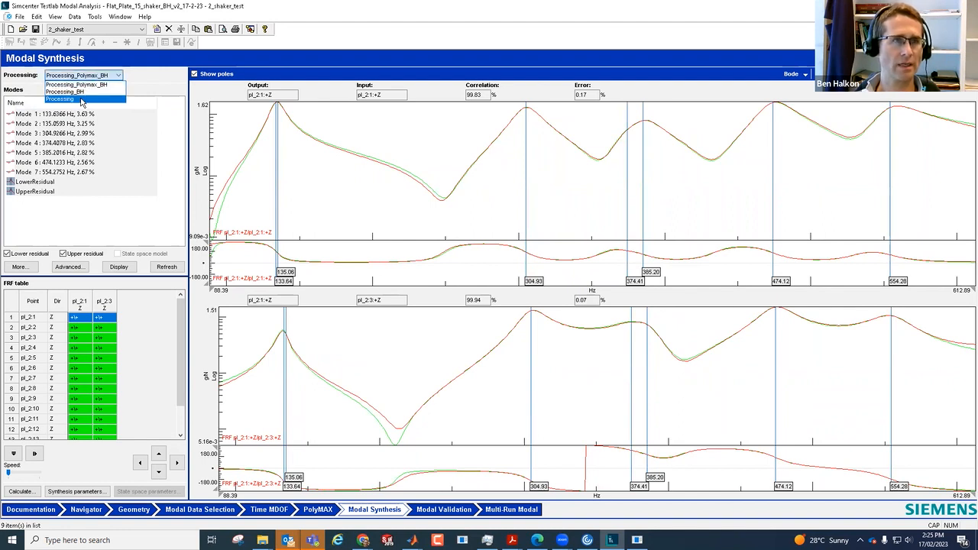
left_click(82, 100)
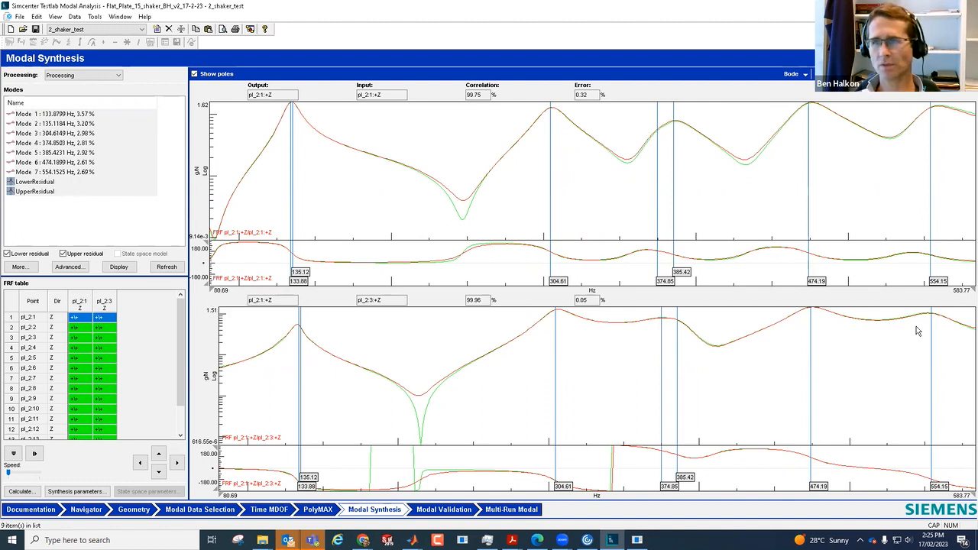
left_click(89, 76)
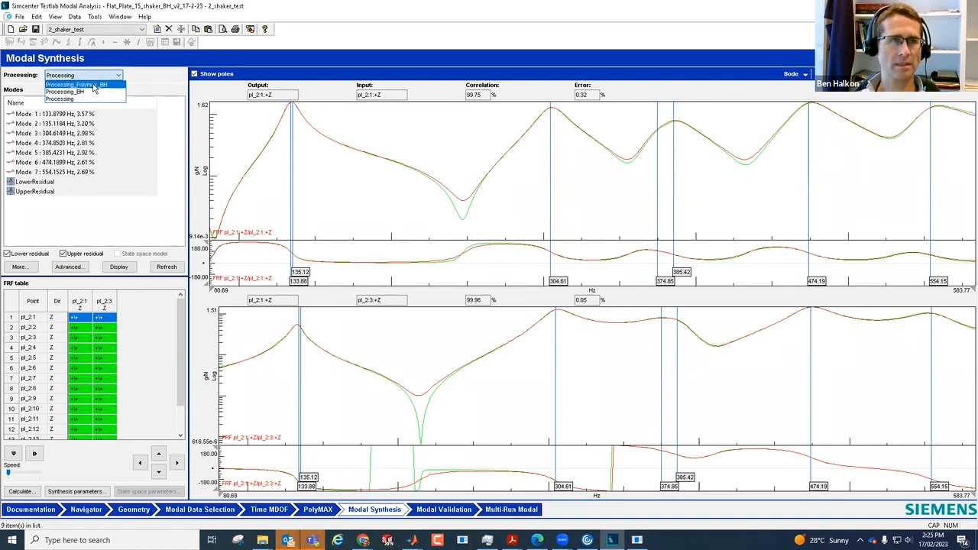
left_click(91, 84)
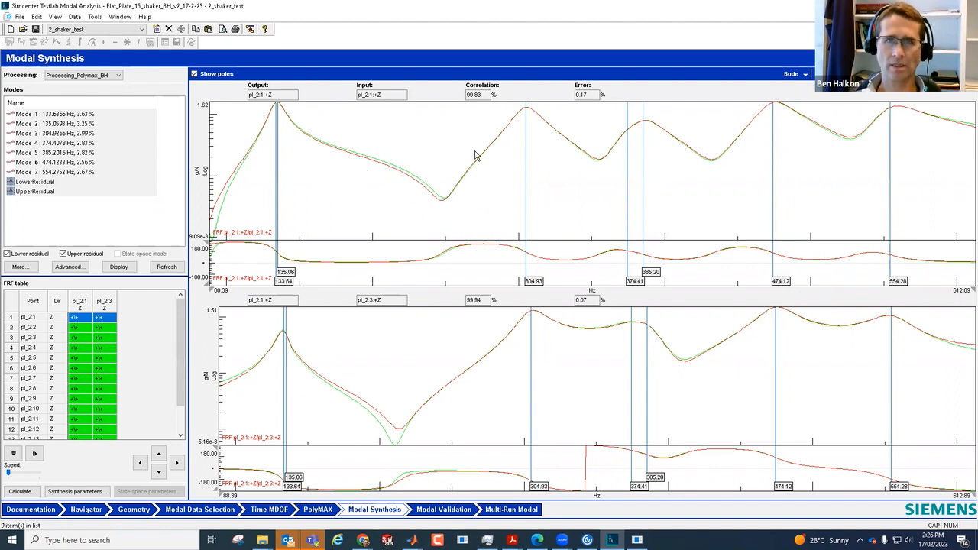
Step: Synthesize the FRFs with Mode 1 alone, and restore Modes 1 to 7 with LowerResidual and UpperResidual
left_click(57, 115)
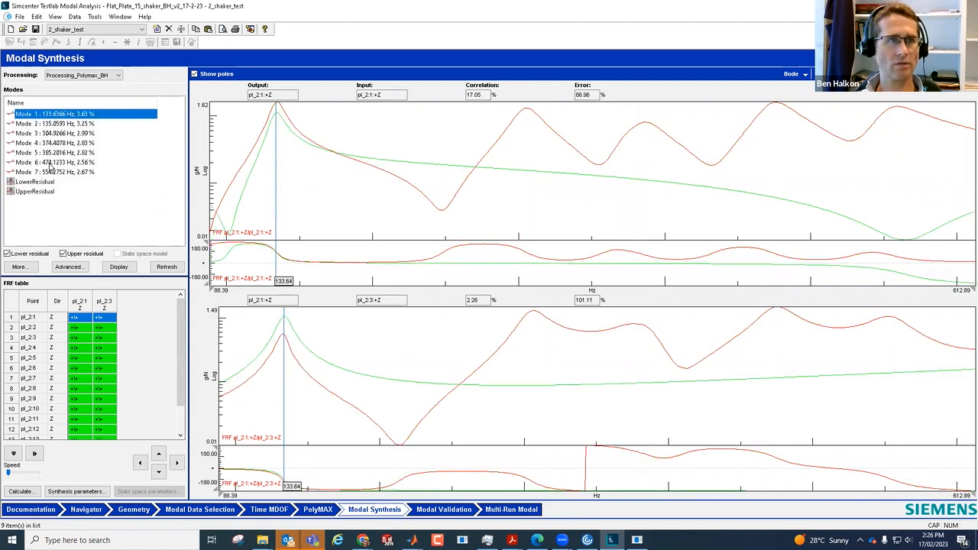
left_click(40, 193, "ctrl")
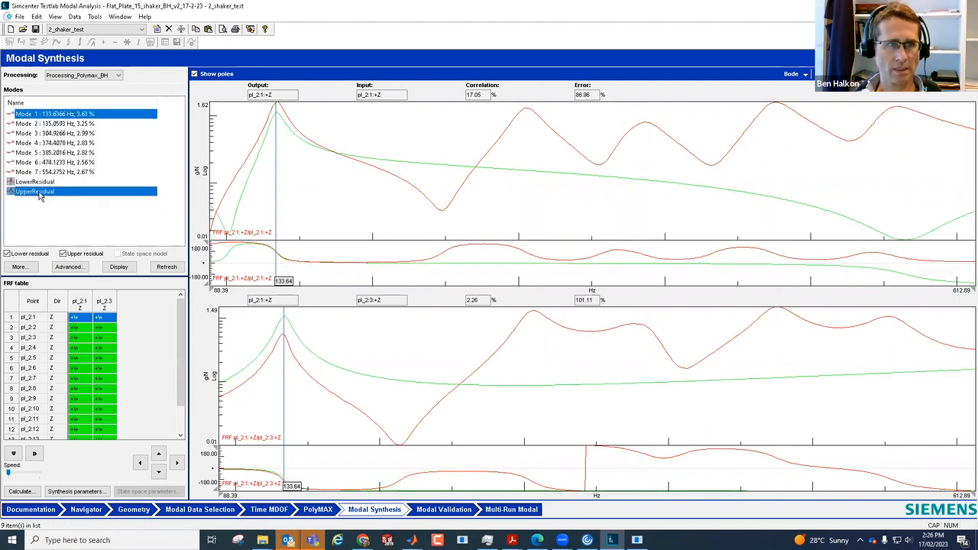
left_click(38, 117)
left_click(47, 172, "shift")
left_click(46, 182, "shift")
left_click(46, 192, "shift")
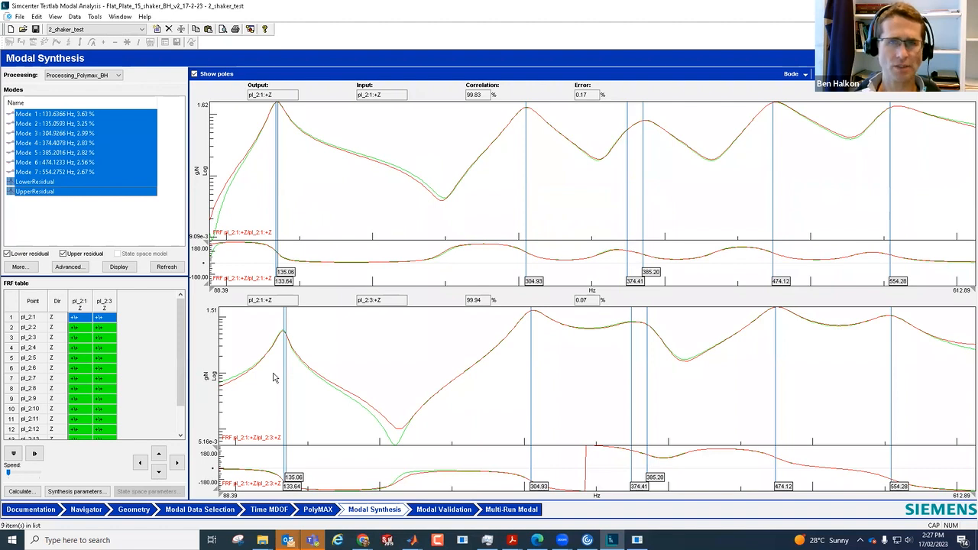
Step: Toggle the pl_2:1 FRF for input pl_2:1 off and on, and review the synthesized FRFs for both inputs through point pl_2:8
left_click(77, 320)
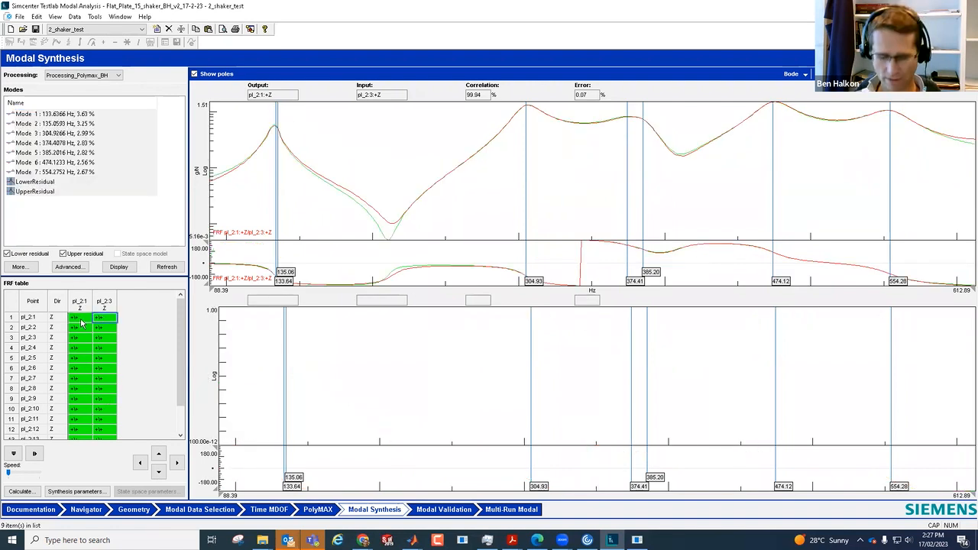
left_click(77, 319, "ctrl")
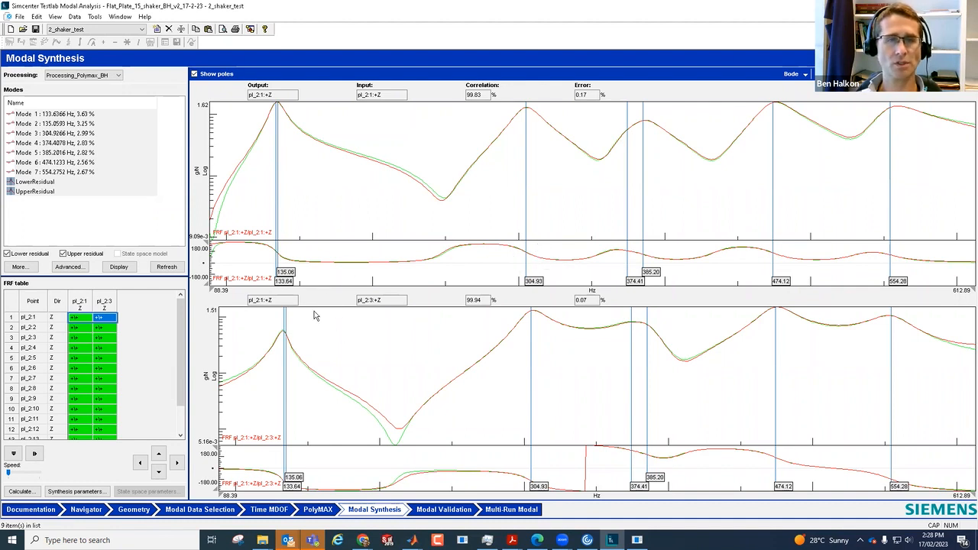
left_click(14, 454)
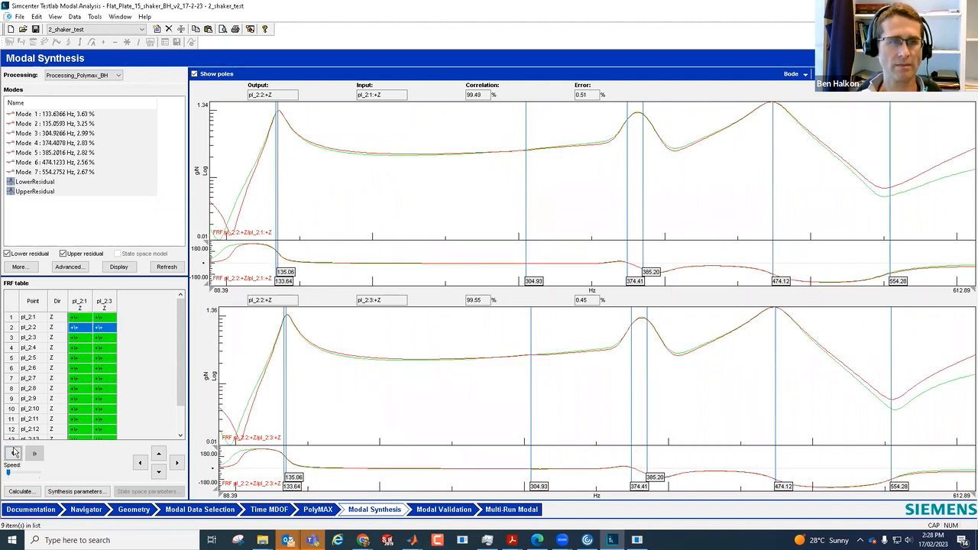
left_click(158, 473)
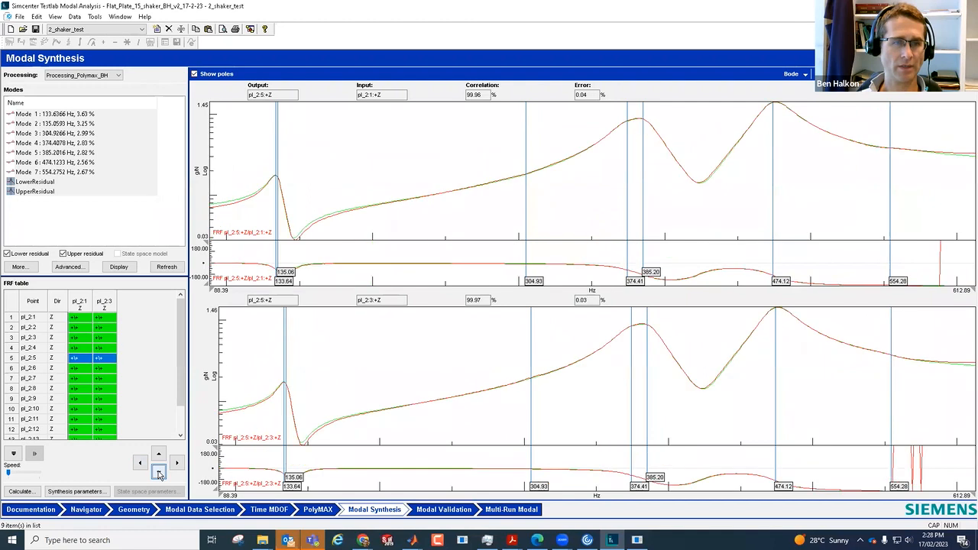
left_click(159, 456)
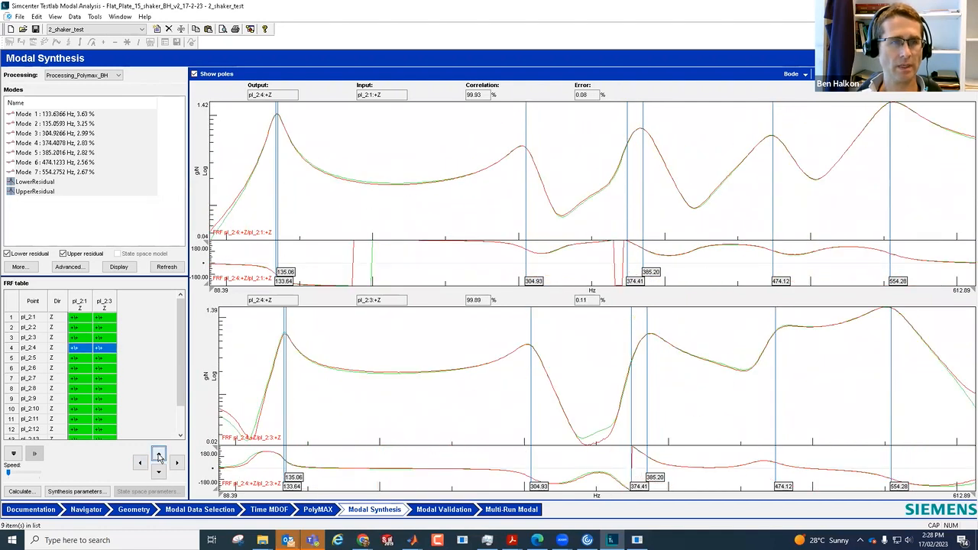
left_click(159, 457)
left_click(159, 472)
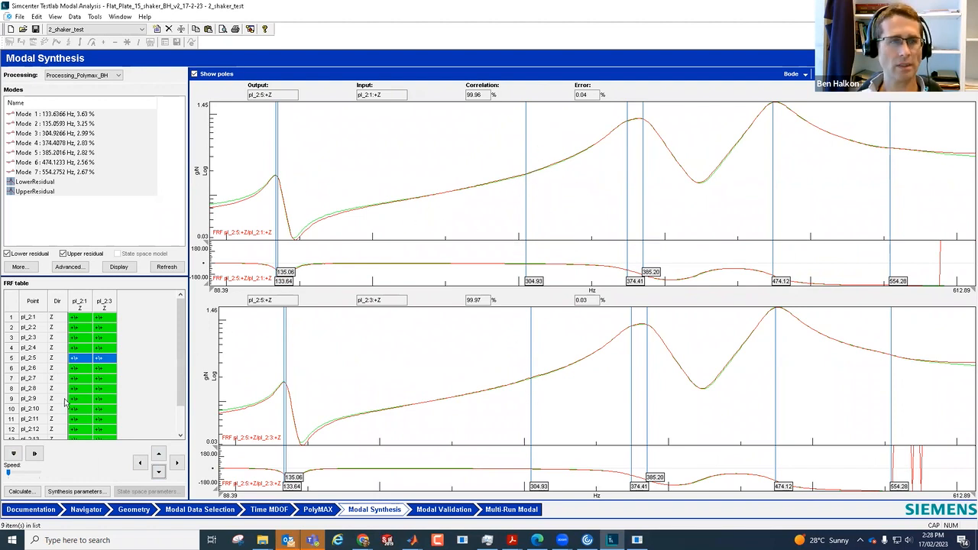
left_click(160, 473)
left_click(160, 472)
left_click(160, 472)
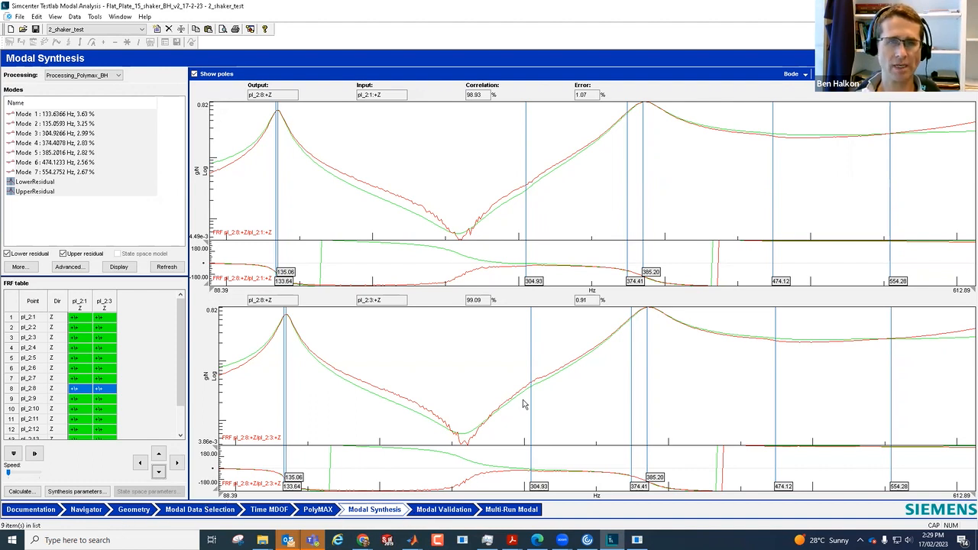
Step: Display the Mode 3 shape from the Processing_Polymax_BH ModeSet in the Navigator
left_click(88, 510)
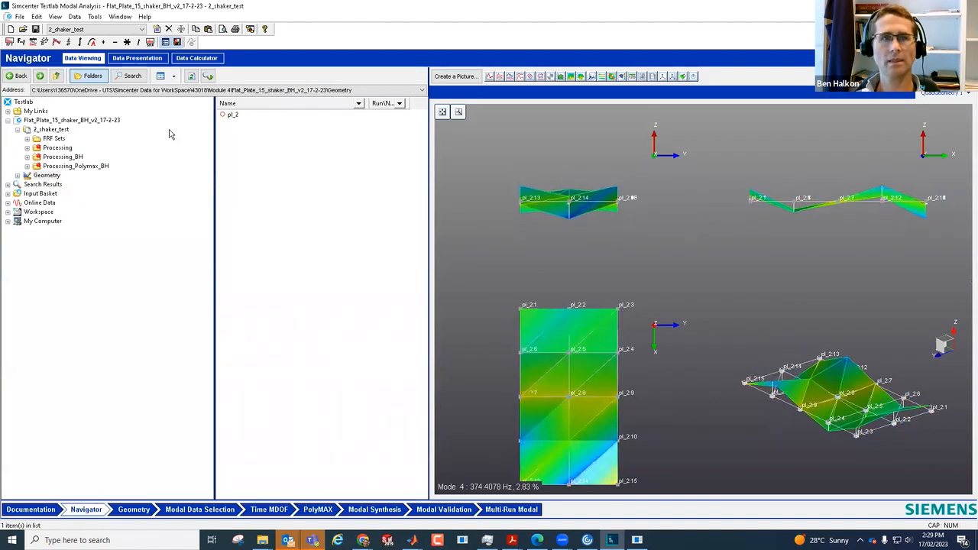
left_click(26, 166)
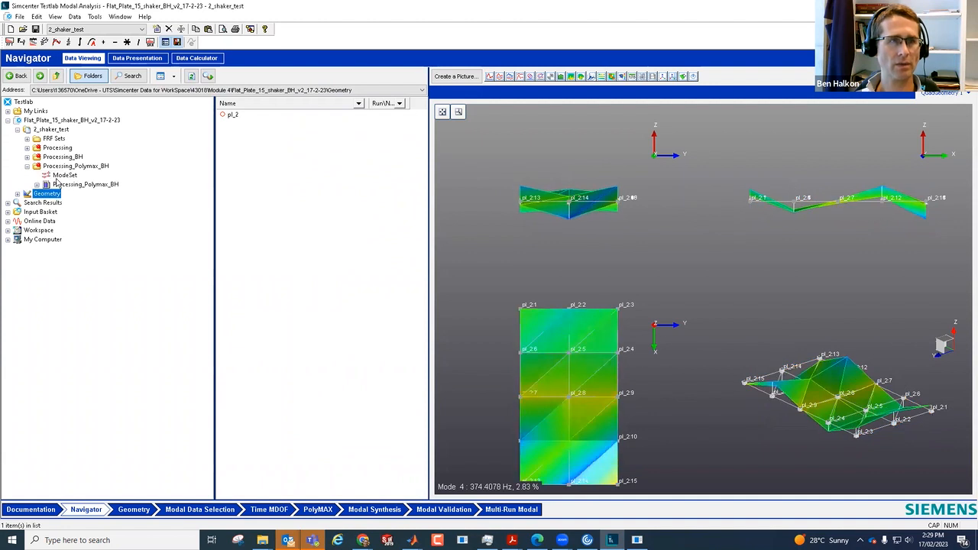
left_click(62, 175)
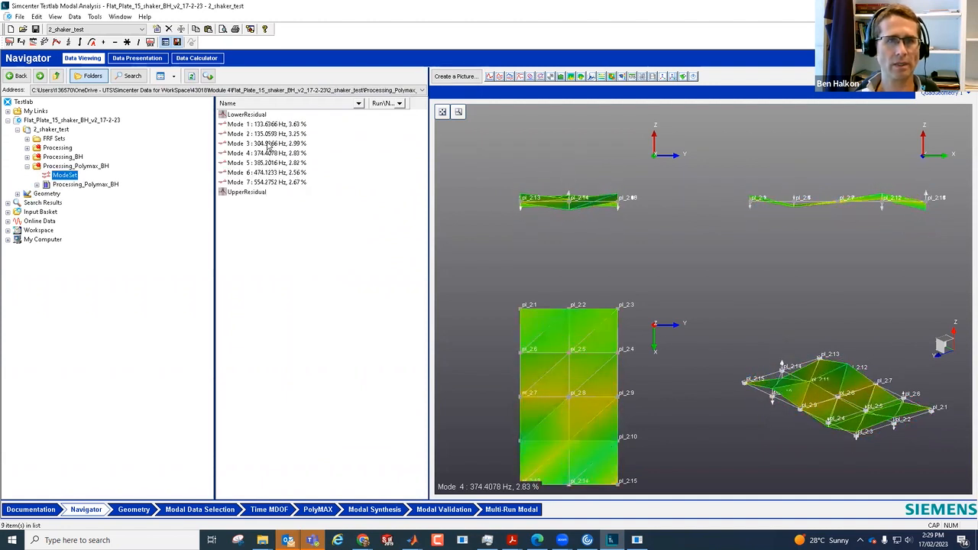
left_click(268, 144)
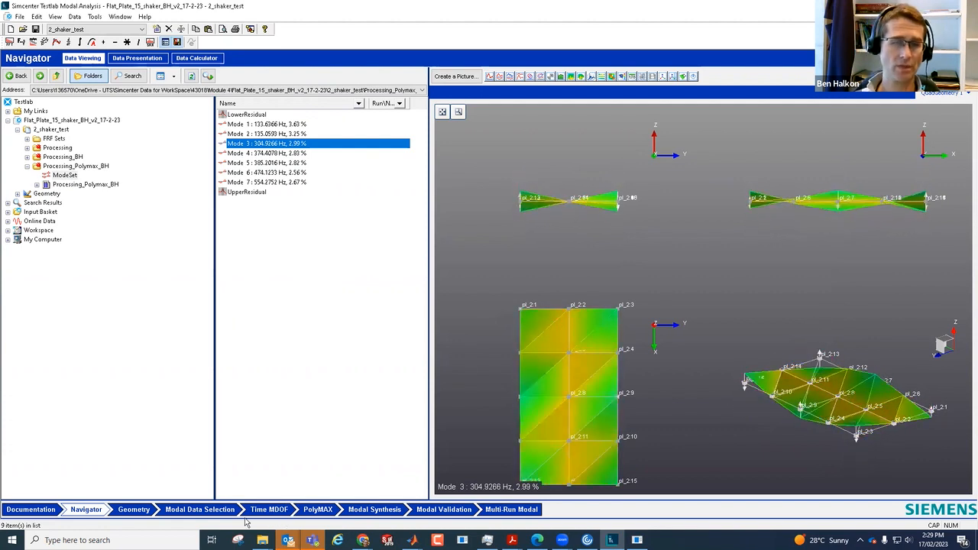
Step: Return to Modal Synthesis and review the measured and synthesized FRFs for both inputs from point pl_2:8 through pl_2:15
left_click(374, 509)
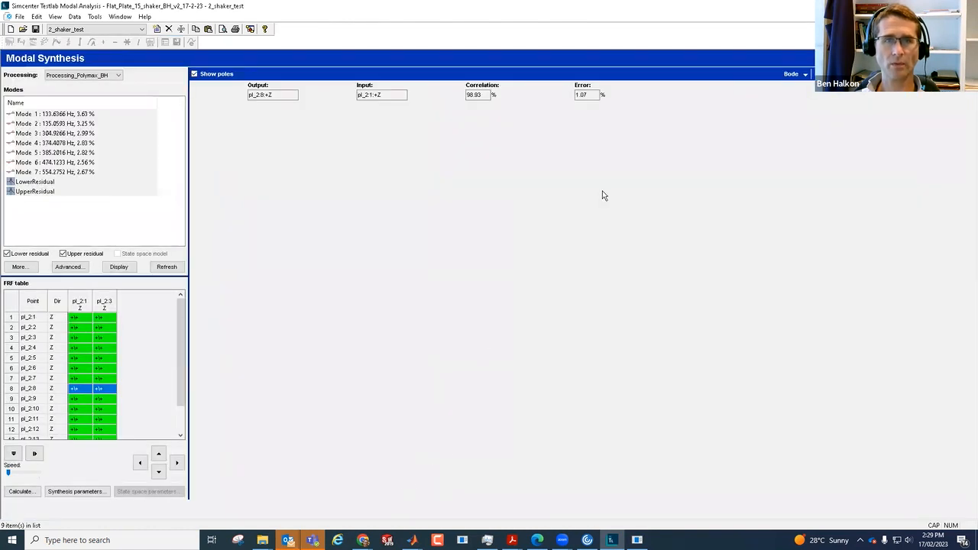
left_click(83, 392)
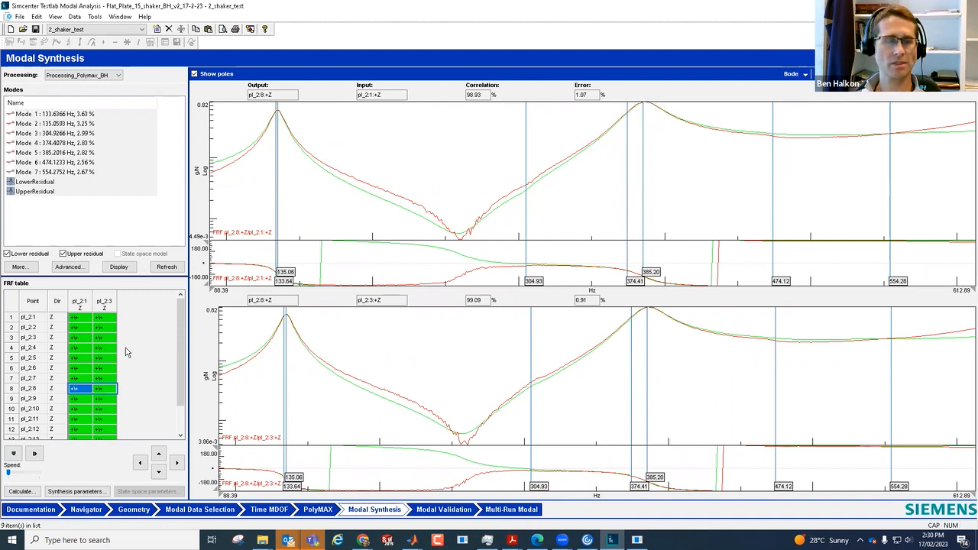
left_click(158, 472)
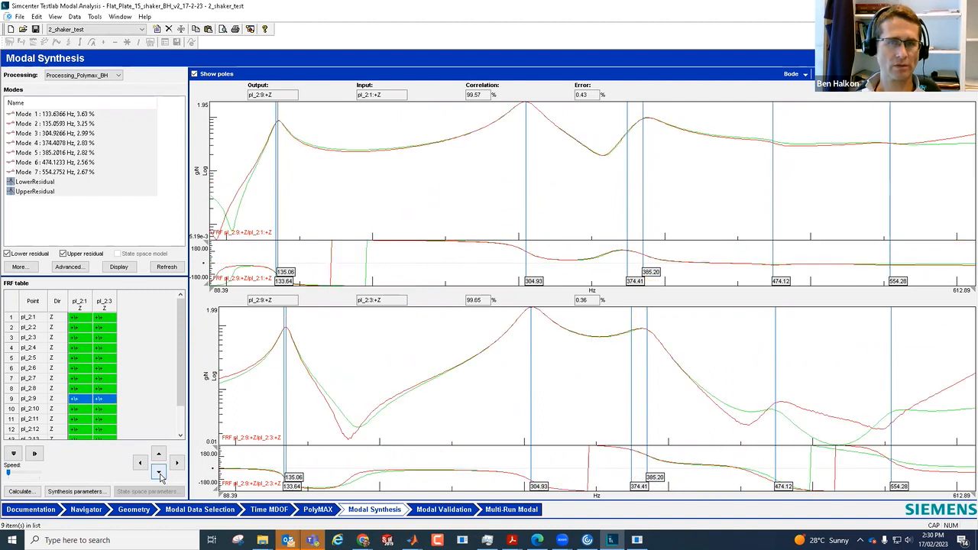
left_click(158, 472)
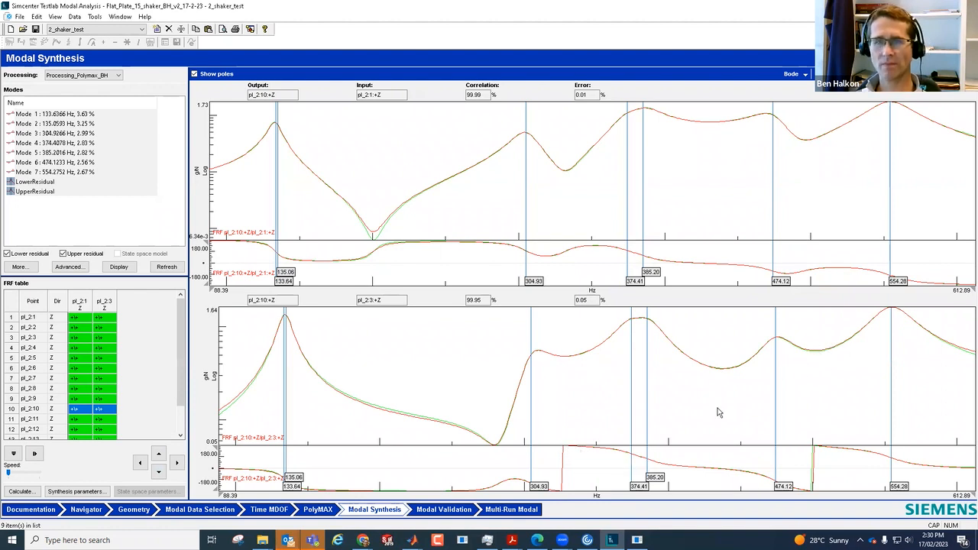
left_click(159, 474)
left_click(159, 474)
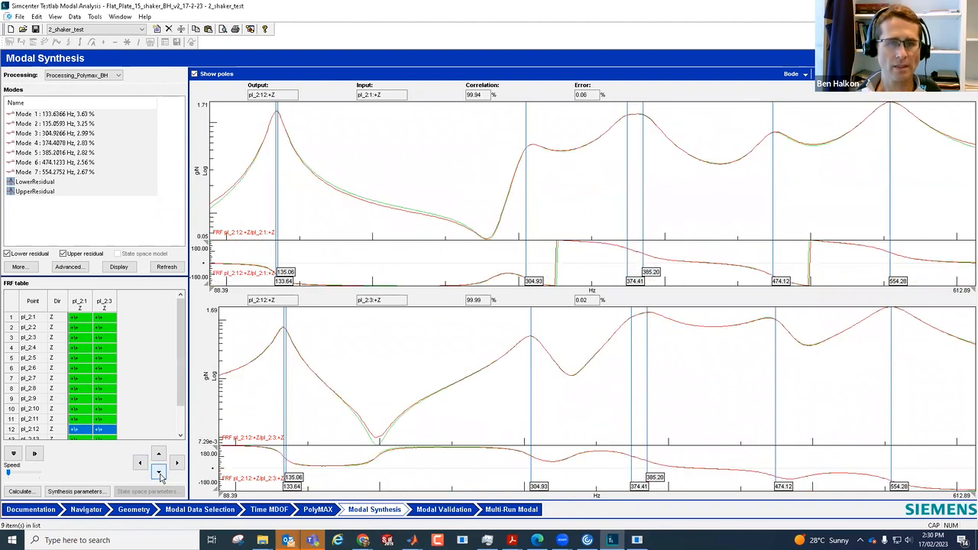
left_click(159, 455)
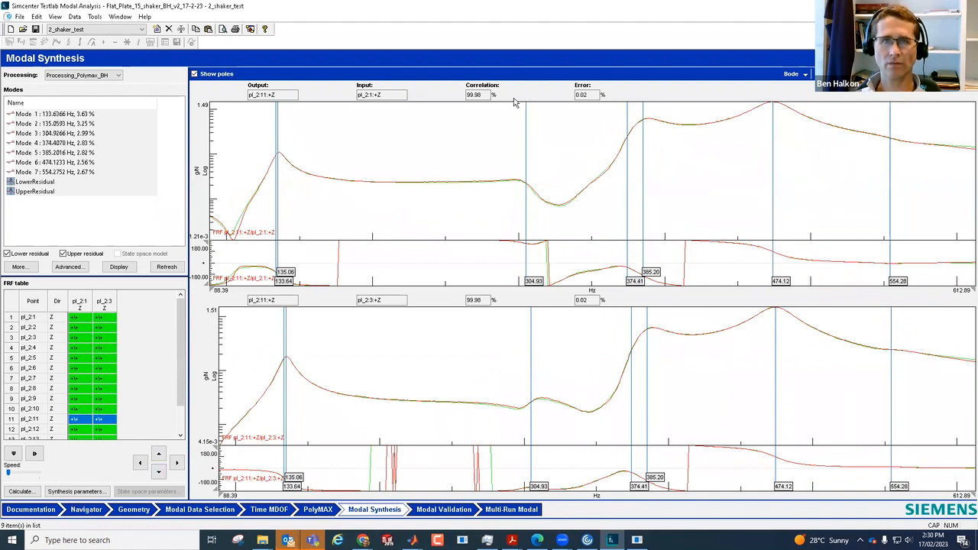
left_click(158, 474)
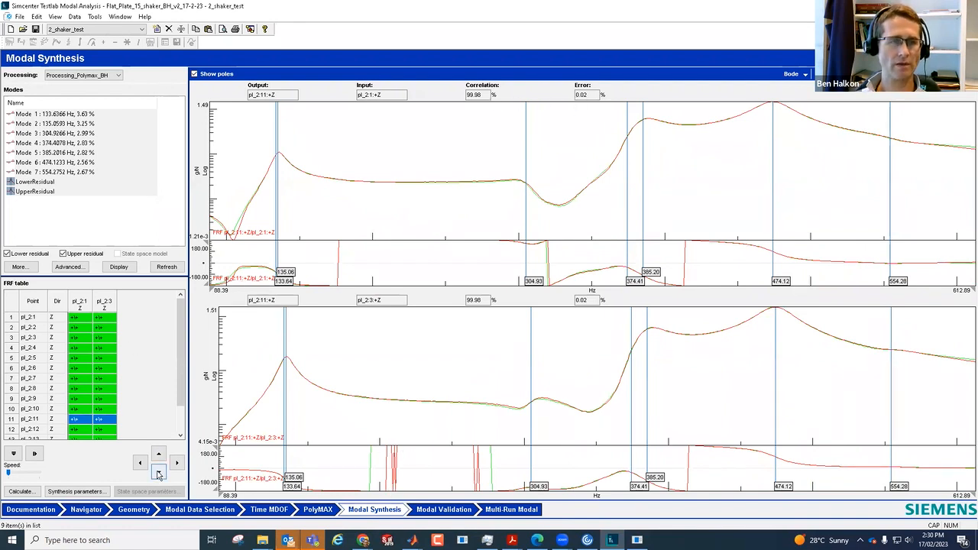
left_click(159, 473)
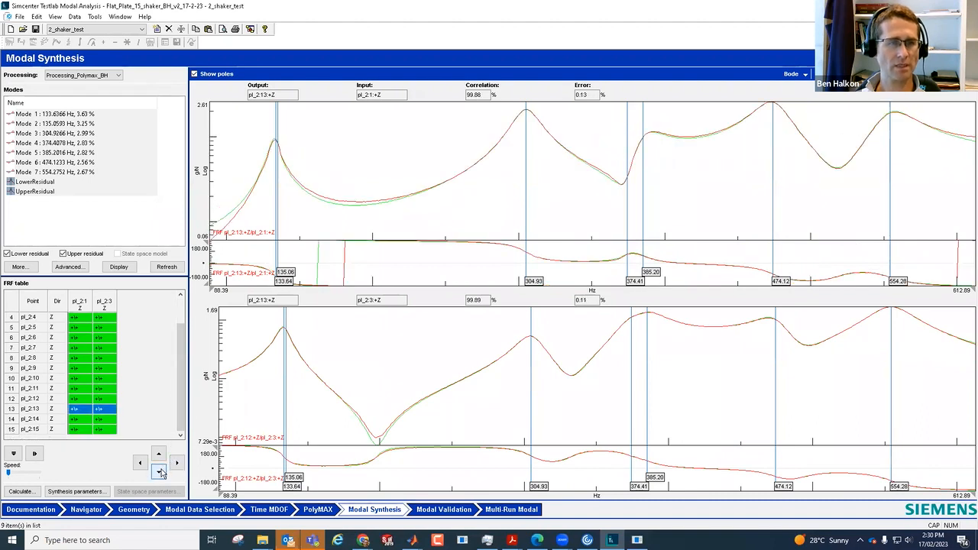
left_click(160, 473)
left_click(160, 473)
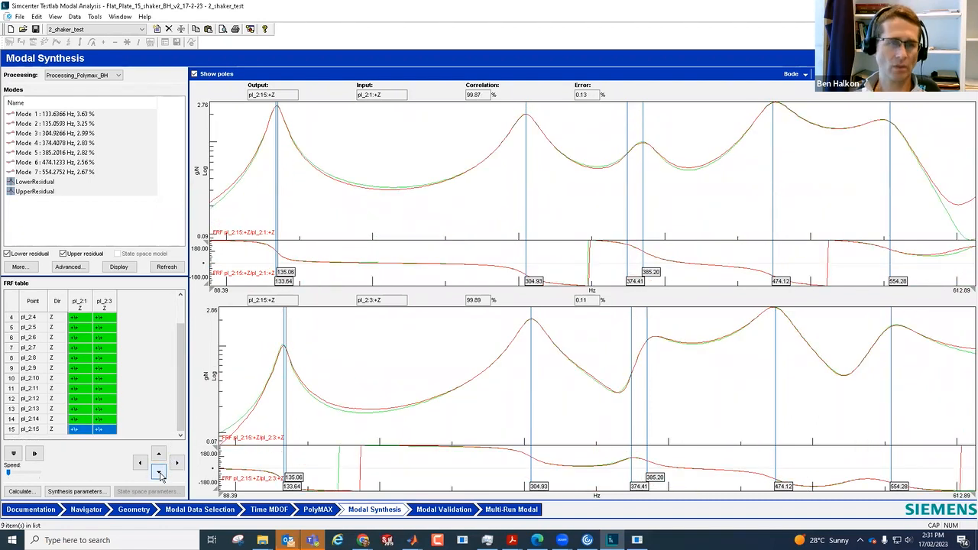
Step: Check the FRFs at point pl_2:15 synthesized with Mode 1 and Mode 3 individually, and reselect Modes 1 to 7 with both residuals
scroll(184, 344, "up", 1)
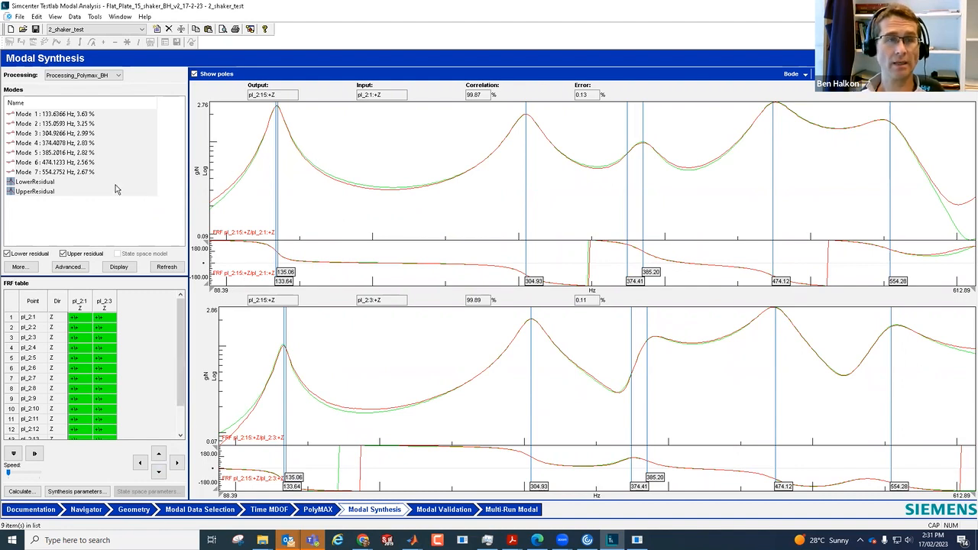
left_click(69, 114)
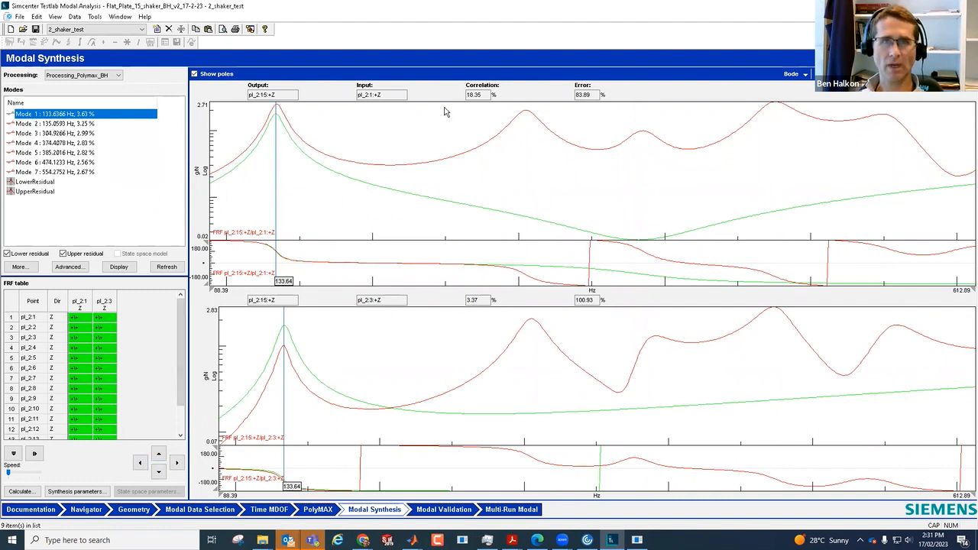
left_click(50, 124)
left_click(54, 115)
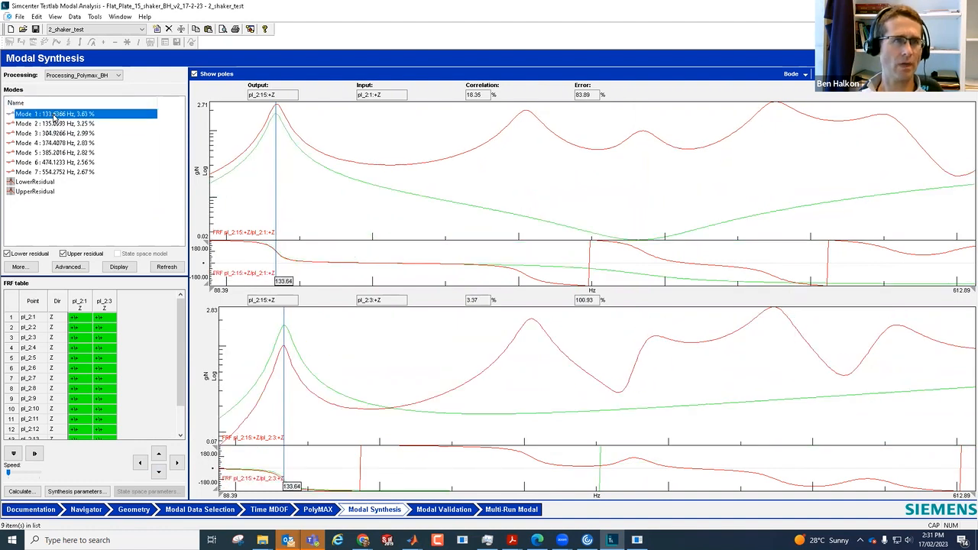
left_click(53, 133)
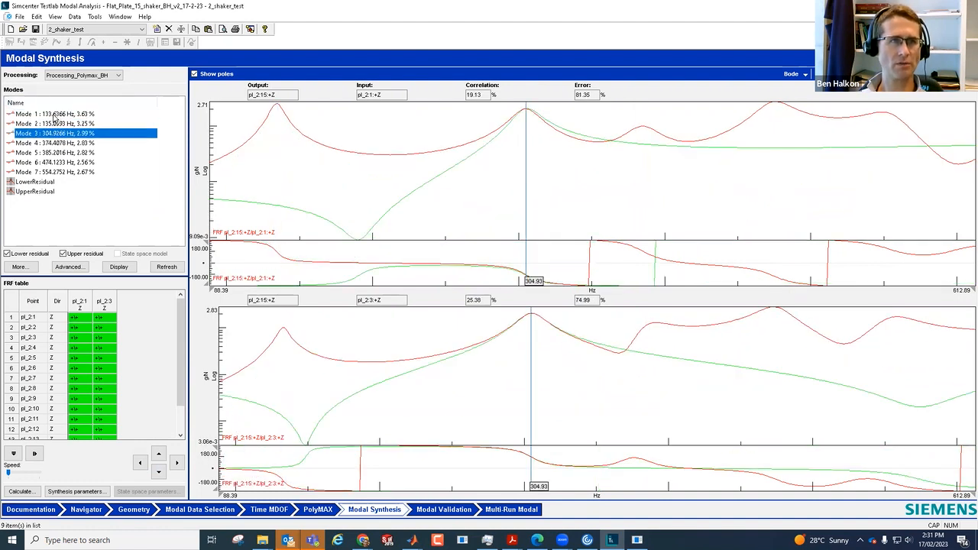
left_click(54, 115)
left_click(39, 194, "shift")
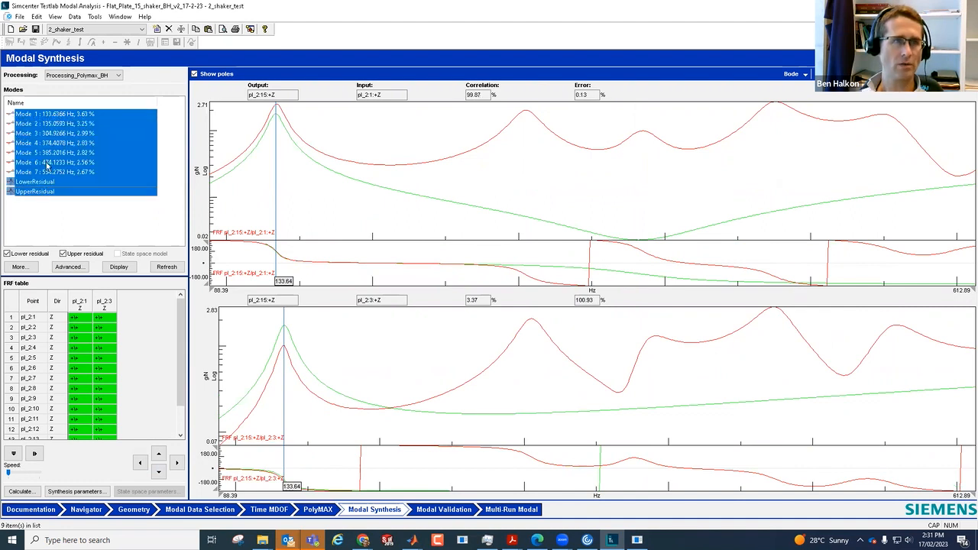
Step: Review the synthesized FRFs one mode at a time from Mode 1 to Mode 7, and restore all modes with LowerResidual and UpperResidual
left_click(55, 116)
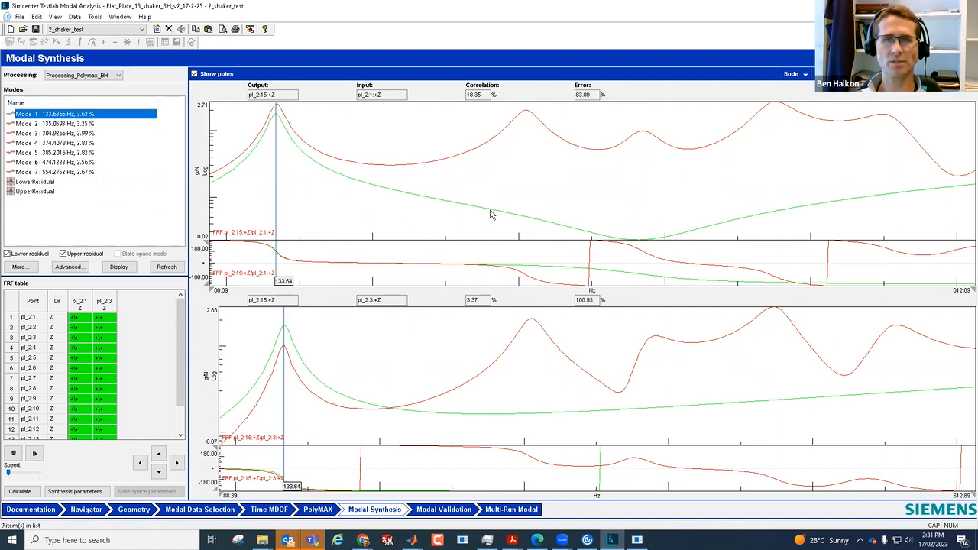
left_click(65, 124)
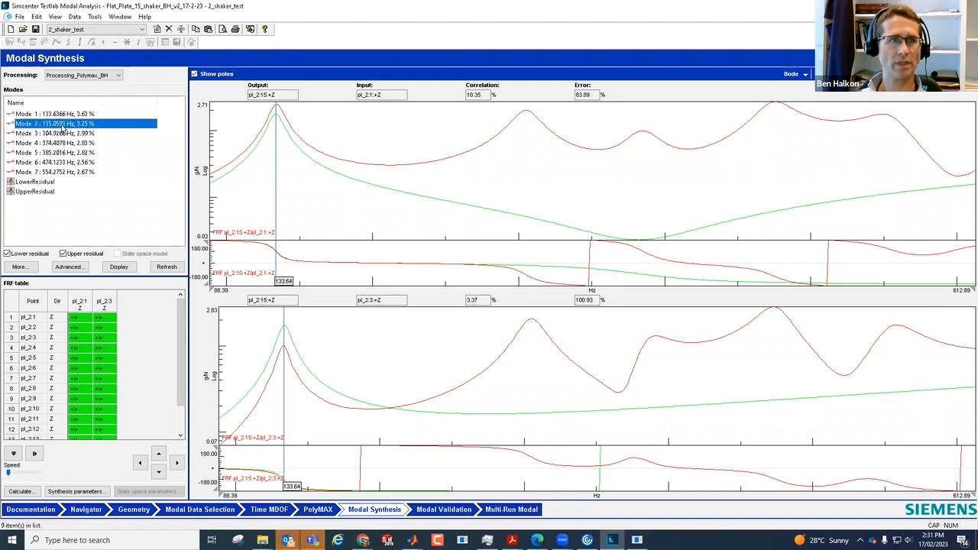
left_click(62, 134)
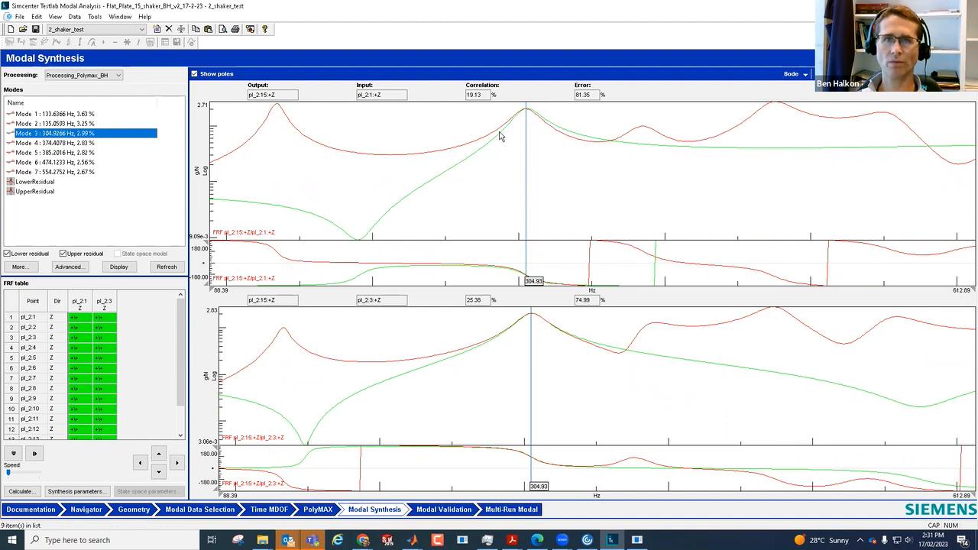
left_click(51, 145)
left_click(52, 152)
left_click(51, 163)
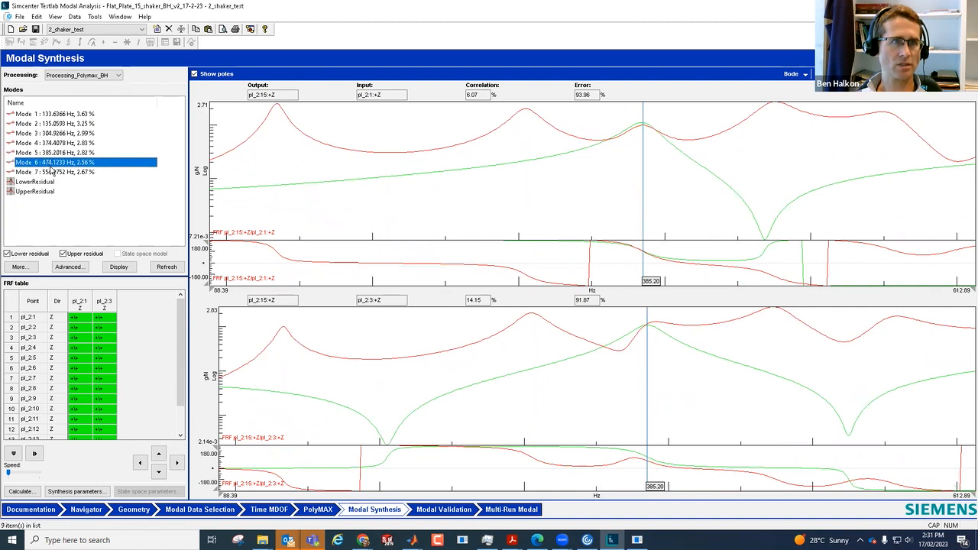
left_click(51, 172)
left_click(44, 114)
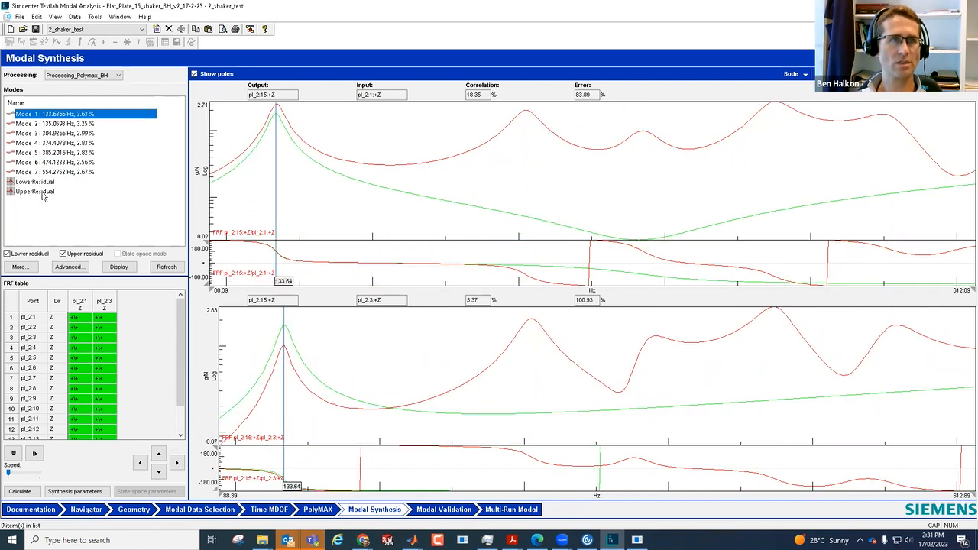
left_click(44, 192, "shift")
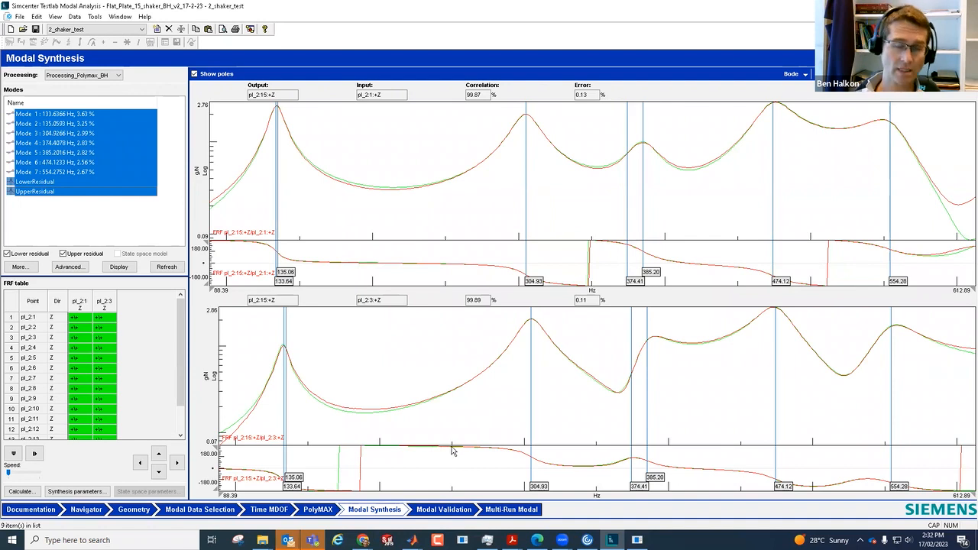
Step: Go to Modal Validation and calculate the Auto-MAC with Processing_Polymax_BH as the active processing
left_click(445, 510)
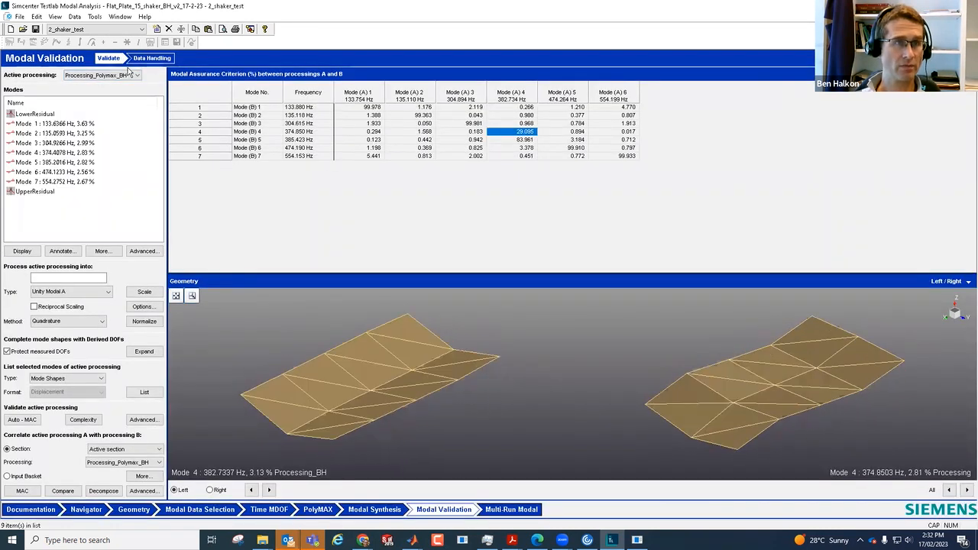
left_click(98, 76)
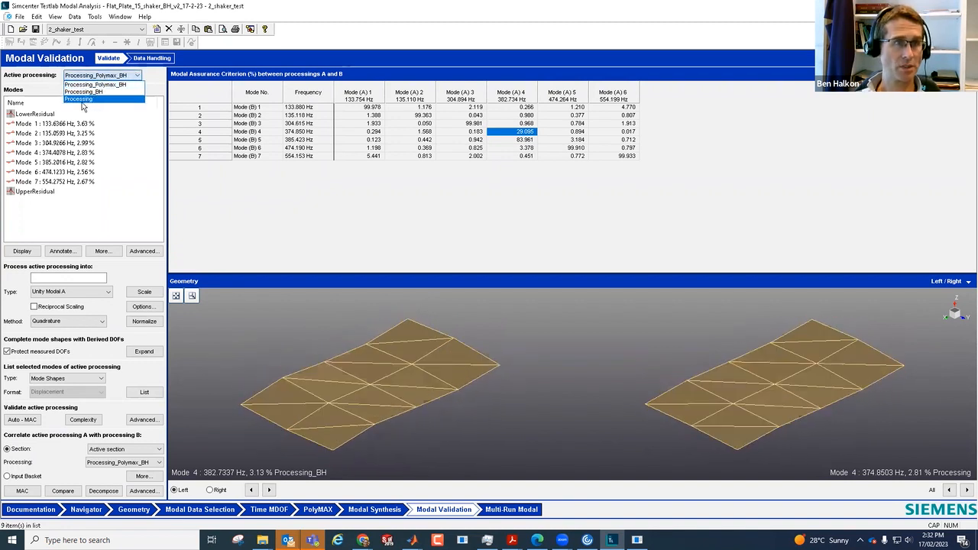
left_click(81, 99)
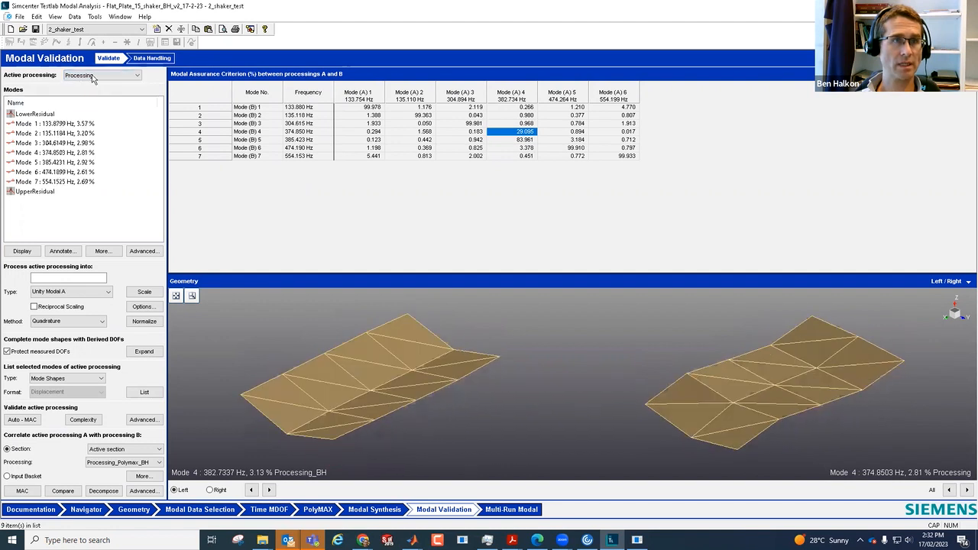
left_click(93, 76)
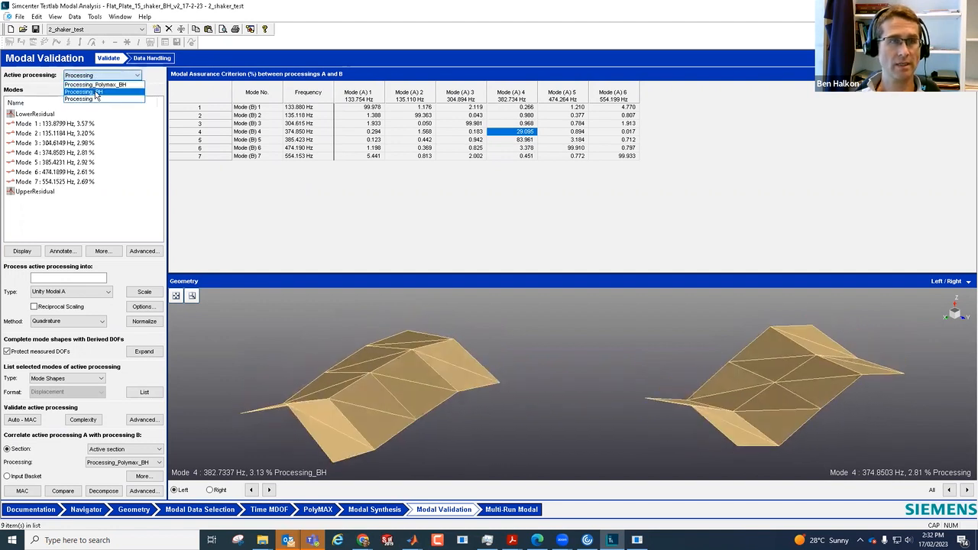
left_click(95, 84)
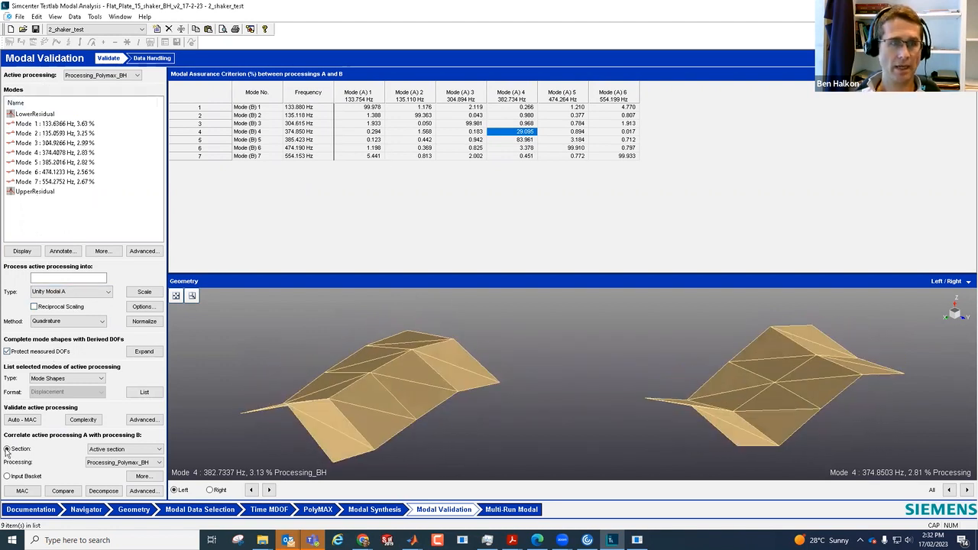
left_click(20, 422)
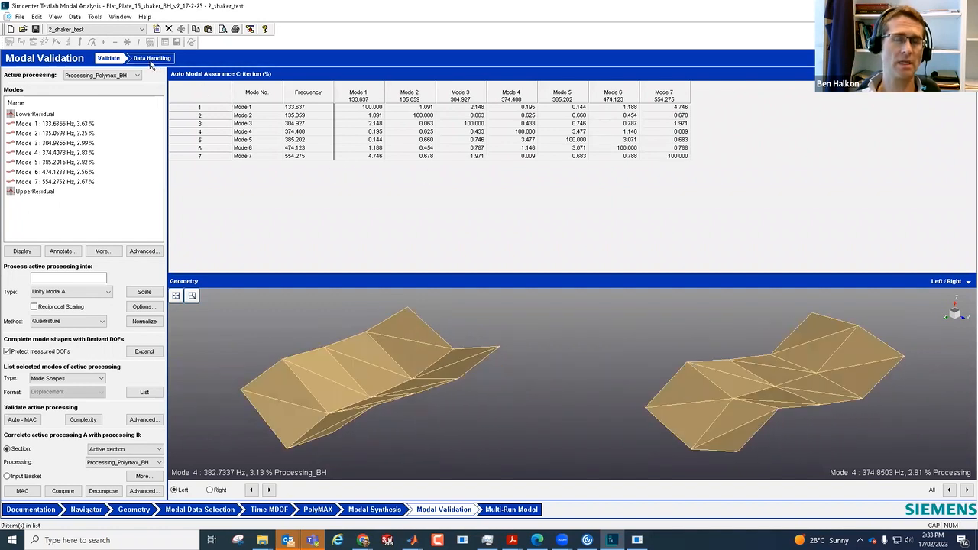
Step: Compare the mode lists of the Processing_BH and Processing sets in Modal Validation
left_click(122, 78)
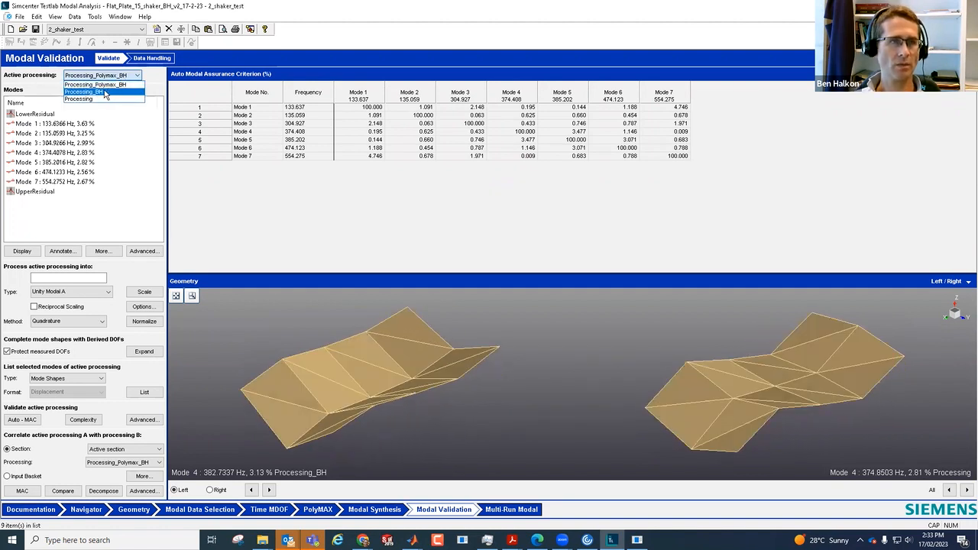
left_click(105, 92)
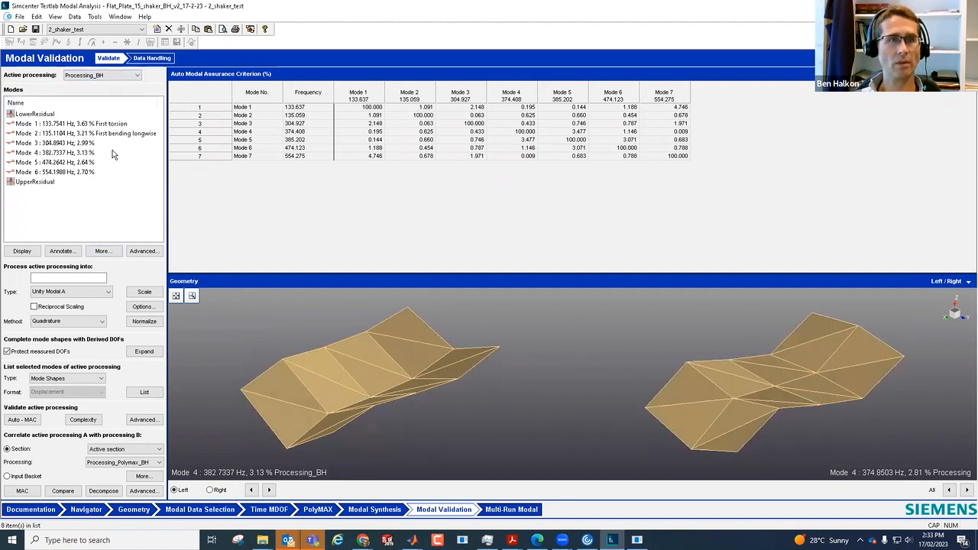
left_click(109, 76)
left_click(91, 99)
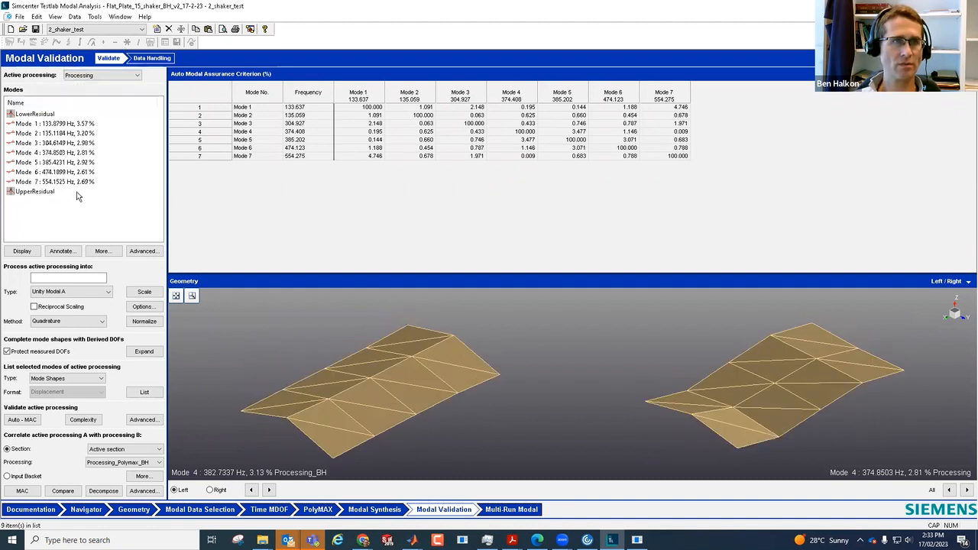
left_click(115, 75)
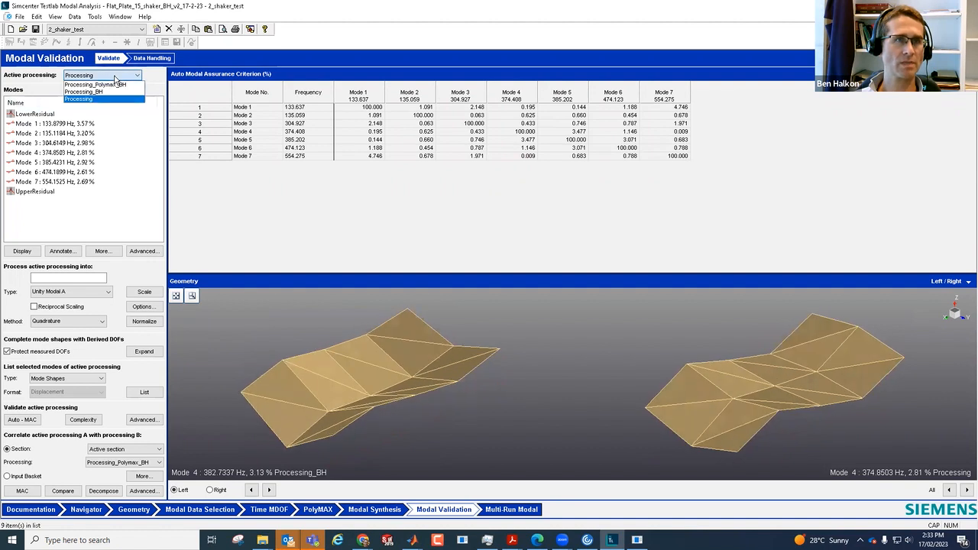
left_click(113, 93)
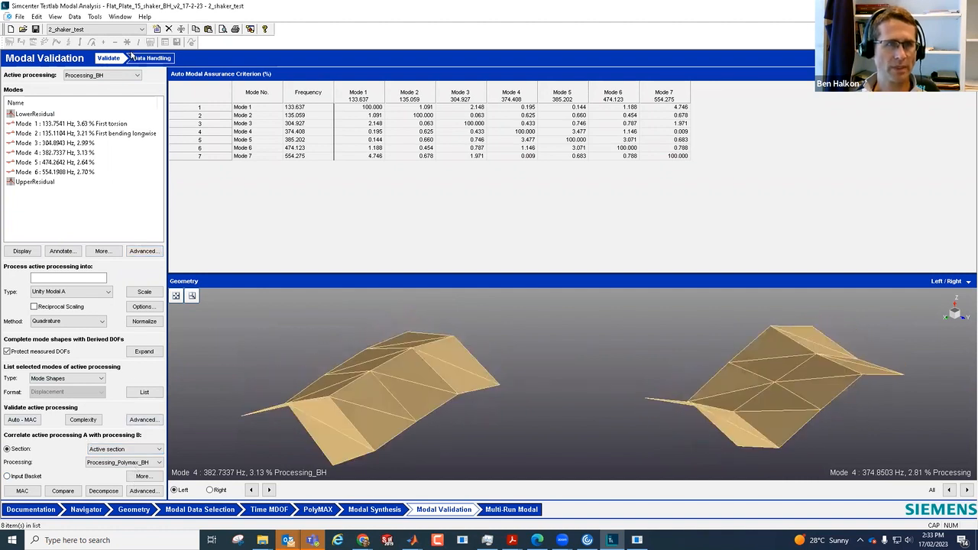
Step: Calculate the MAC between Processing_BH as active processing A and Processing as processing B
left_click(113, 77)
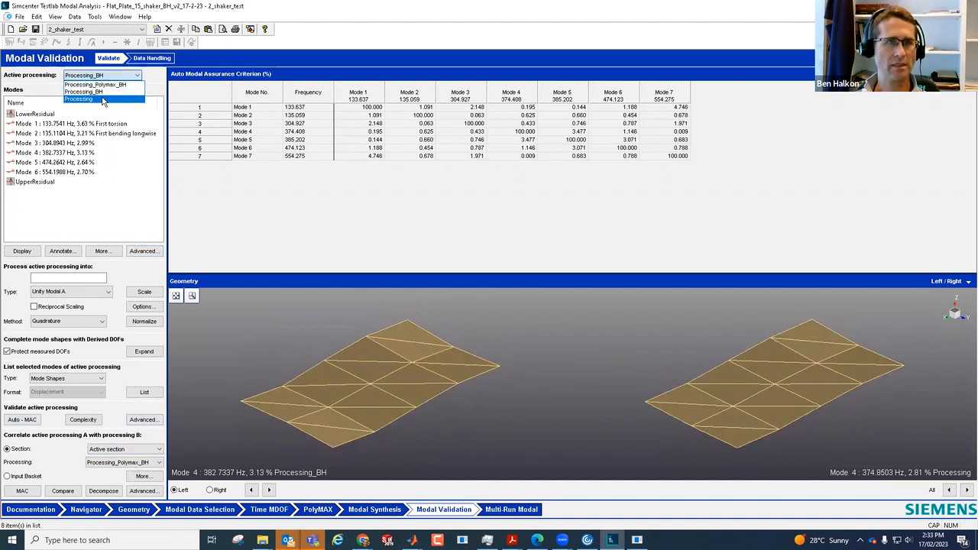
left_click(107, 91)
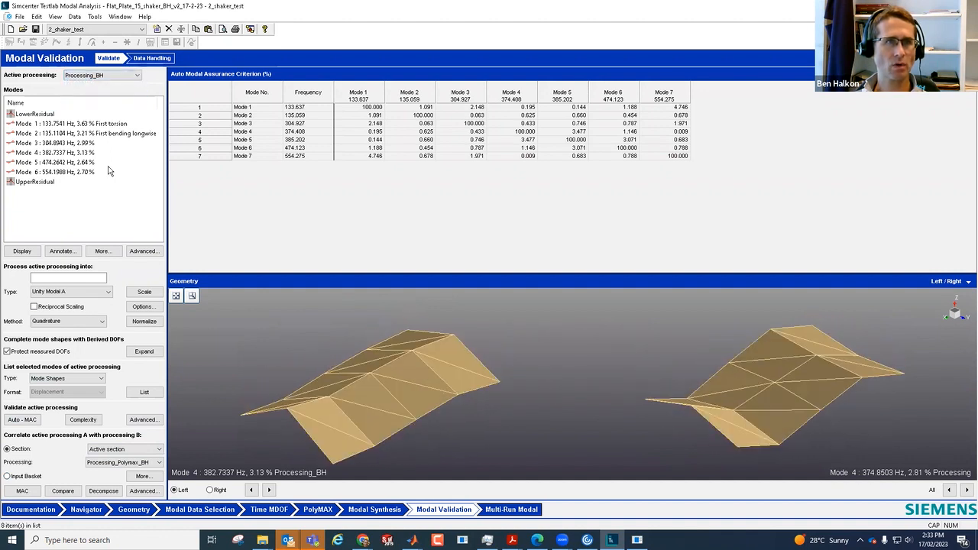
left_click(116, 463)
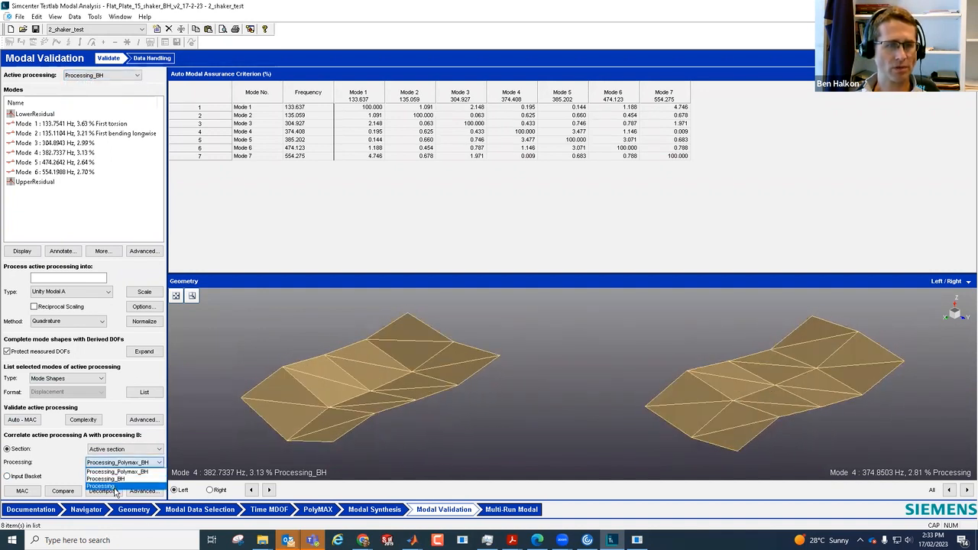
left_click(116, 486)
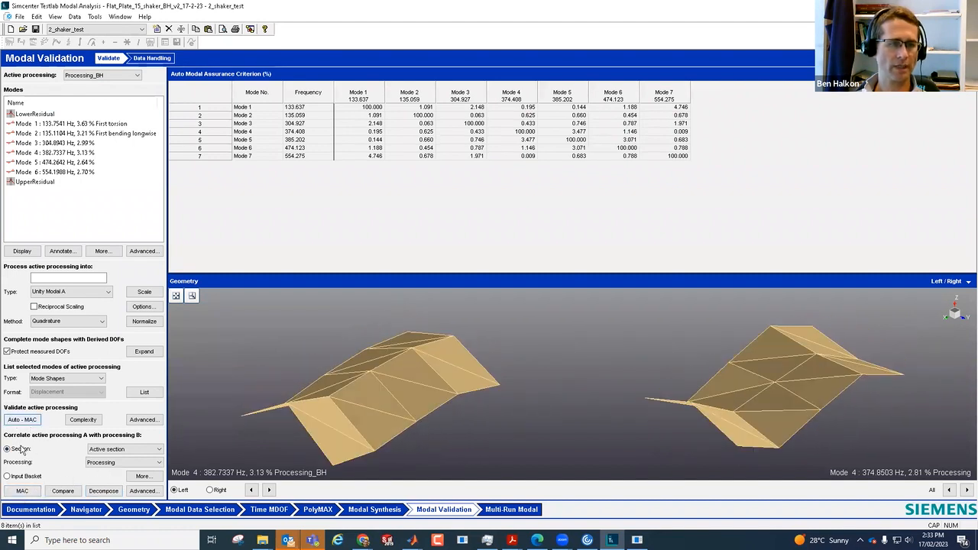
left_click(22, 492)
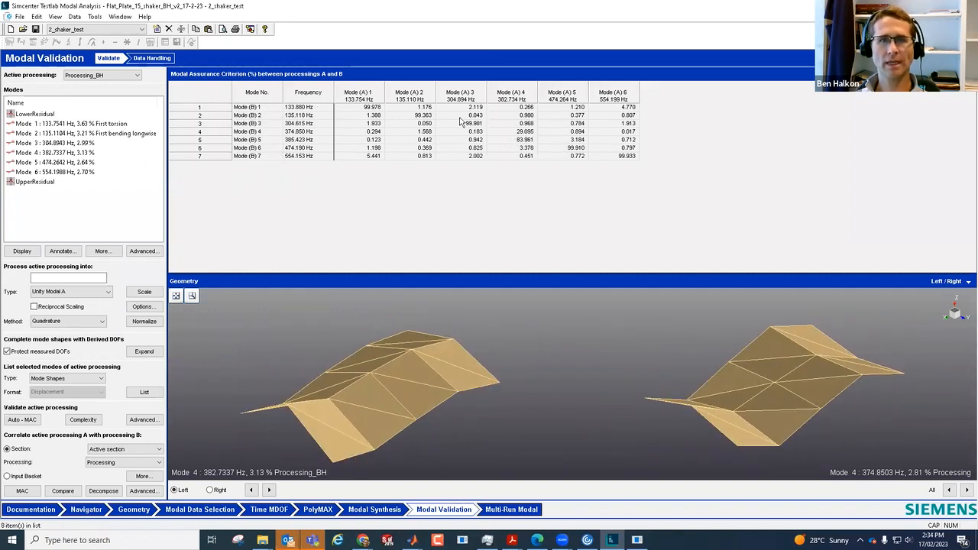
Step: Compare the mode shape pairs behind the MAC values, chiefly Mode (A) 4 against Mode (B) 4 and Mode (B) 5
left_click(524, 133)
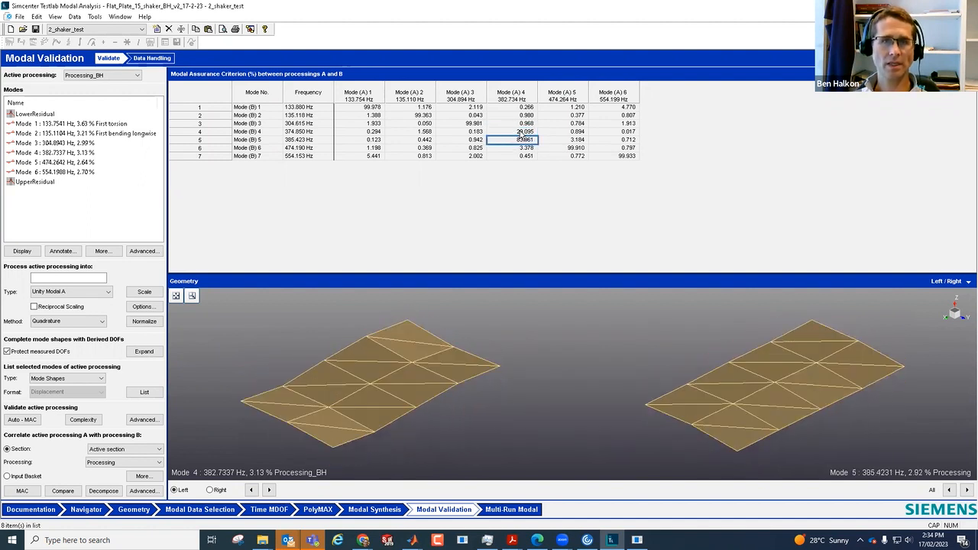
left_click(523, 139)
left_click(525, 132)
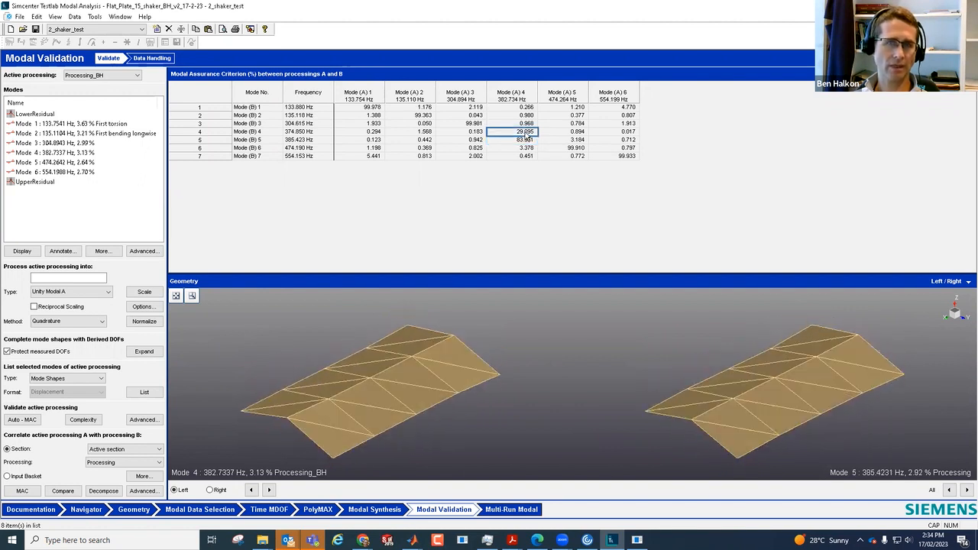
left_click(520, 141)
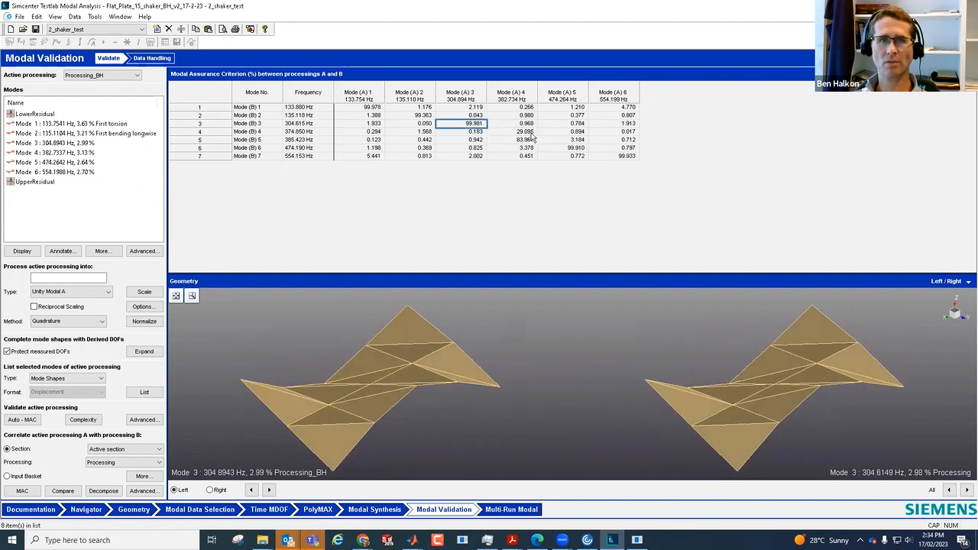
left_click(520, 131)
left_click(562, 141)
Step: Change active processing A to Processing_Polymax_BH and calculate its MAC against Processing
left_click(115, 75)
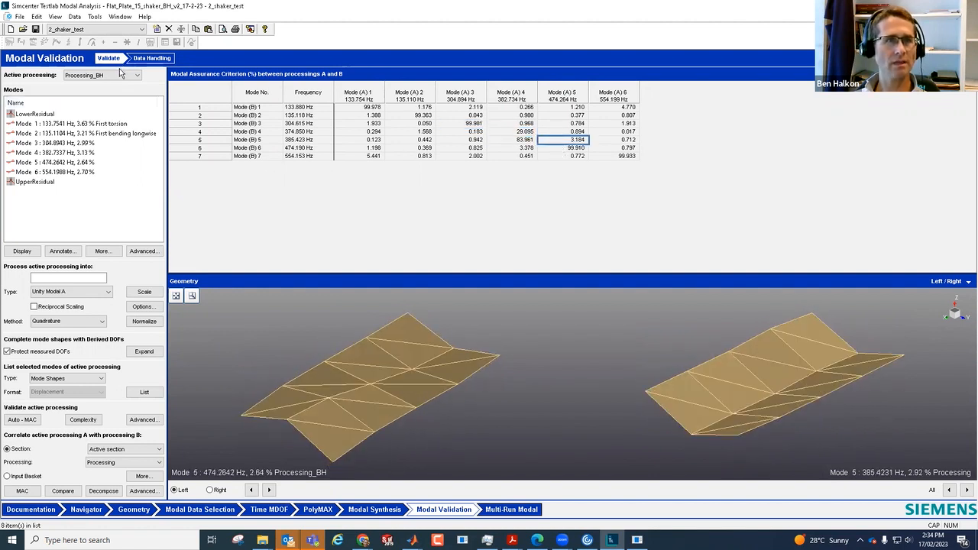
left_click(114, 85)
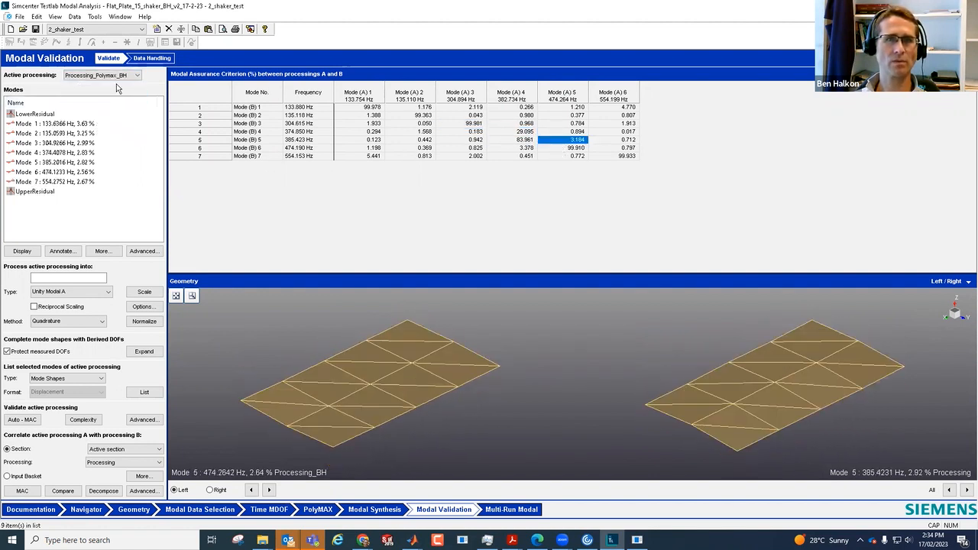
left_click(22, 491)
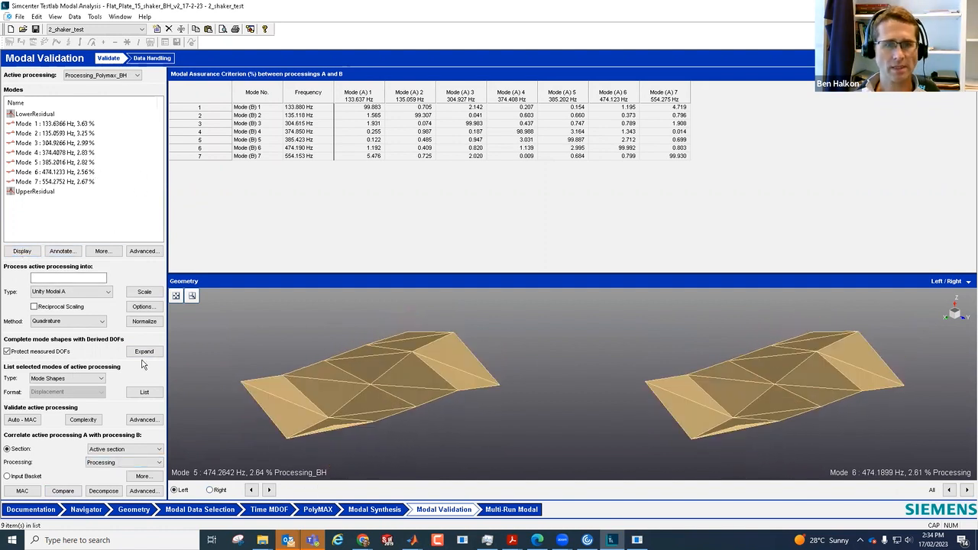
Step: Display the Mode 1 shape of Processing_Polymax_BH in the geometry view
left_click(52, 123)
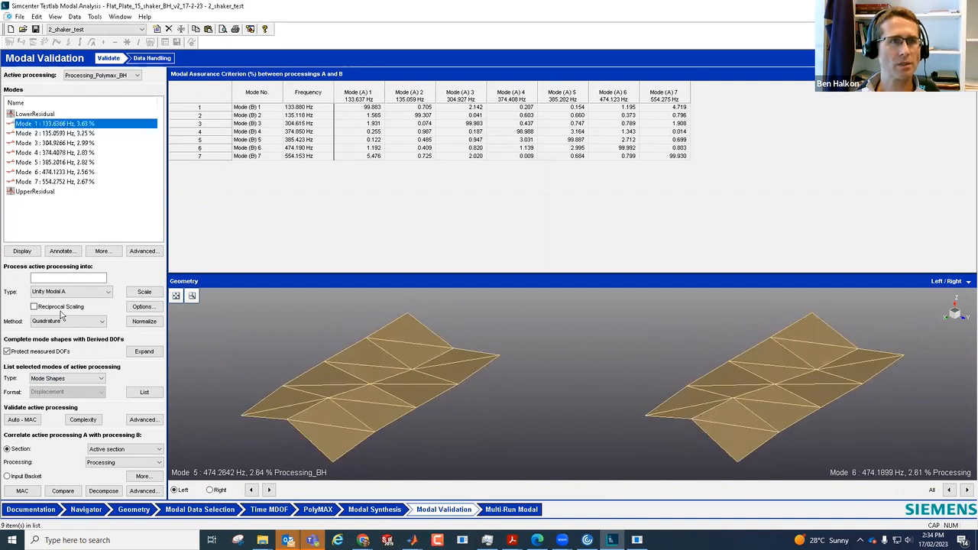
left_click(22, 250)
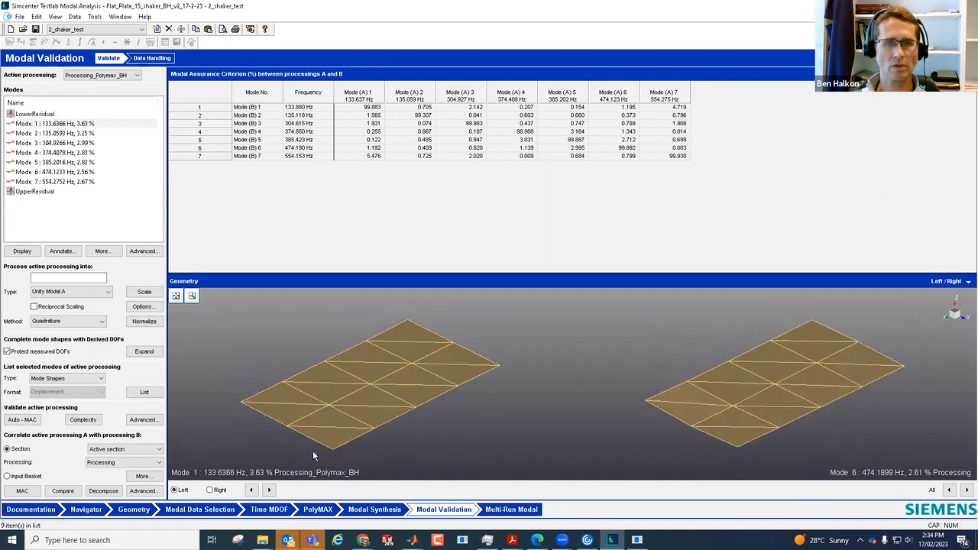
Step: Display the Mode 1 shape of Processing in the Right geometry display, beside the Mode 1 shape of Processing_Polymax_BH
left_click(211, 490)
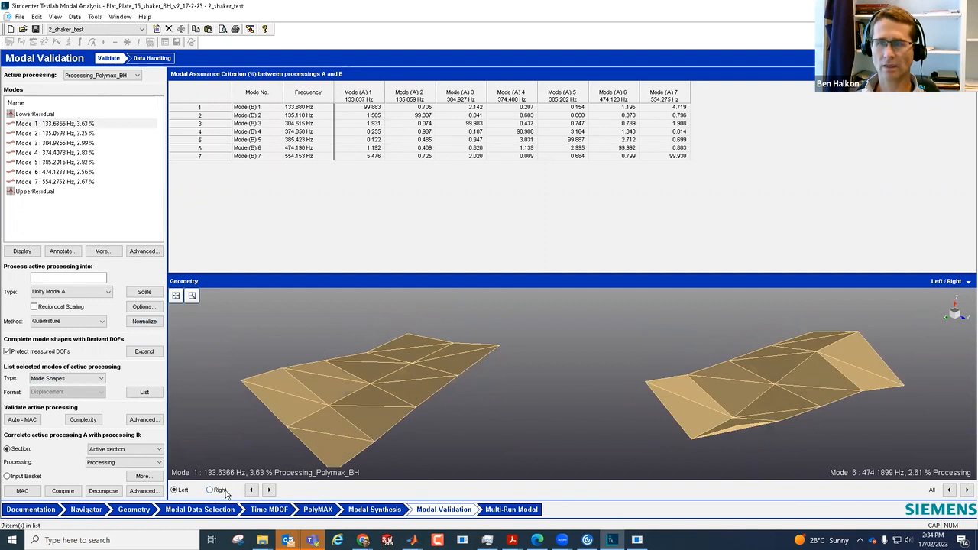
left_click(127, 74)
left_click(115, 99)
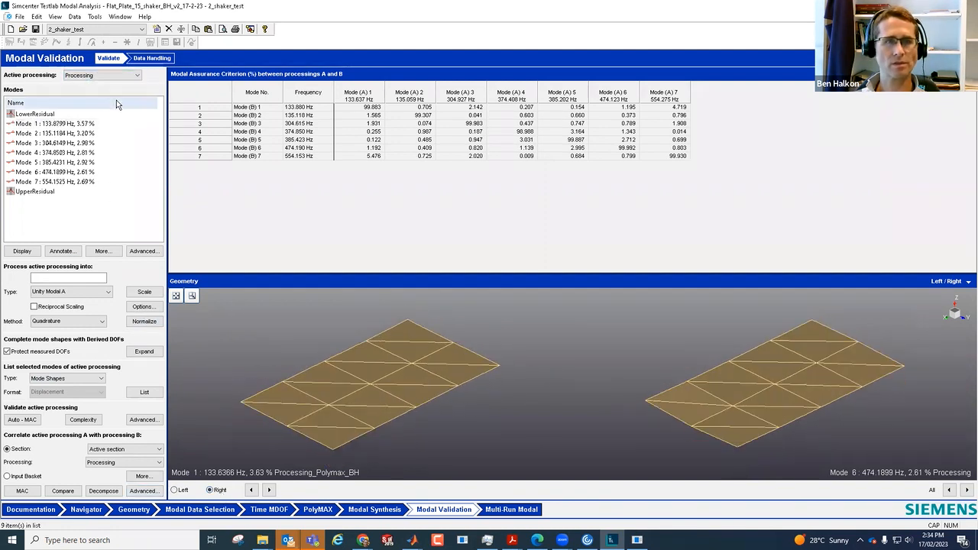
left_click(62, 125)
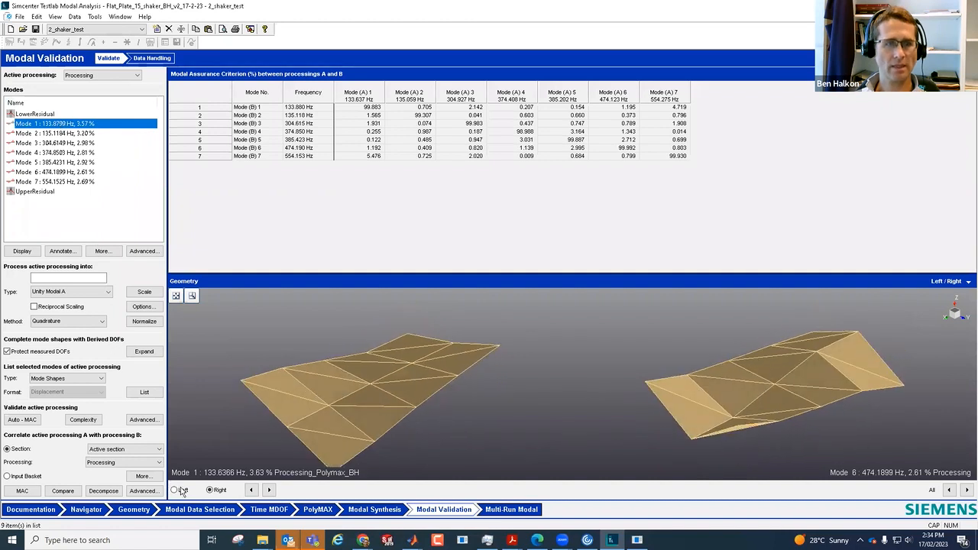
left_click(23, 252)
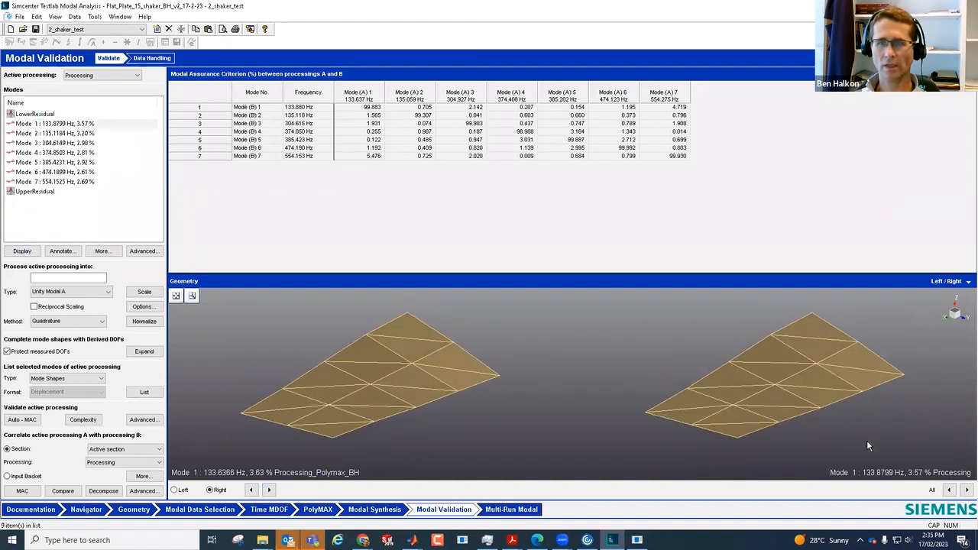
Step: Advance both geometry displays together from Mode 1 to Mode 6, comparing each mode shape of Processing_Polymax_BH with that of Processing
left_click(968, 491)
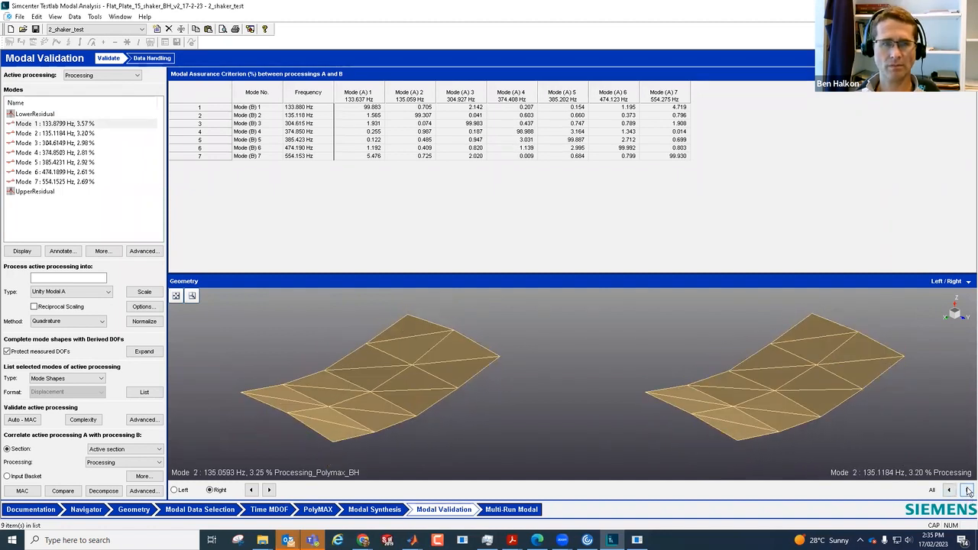
left_click(969, 491)
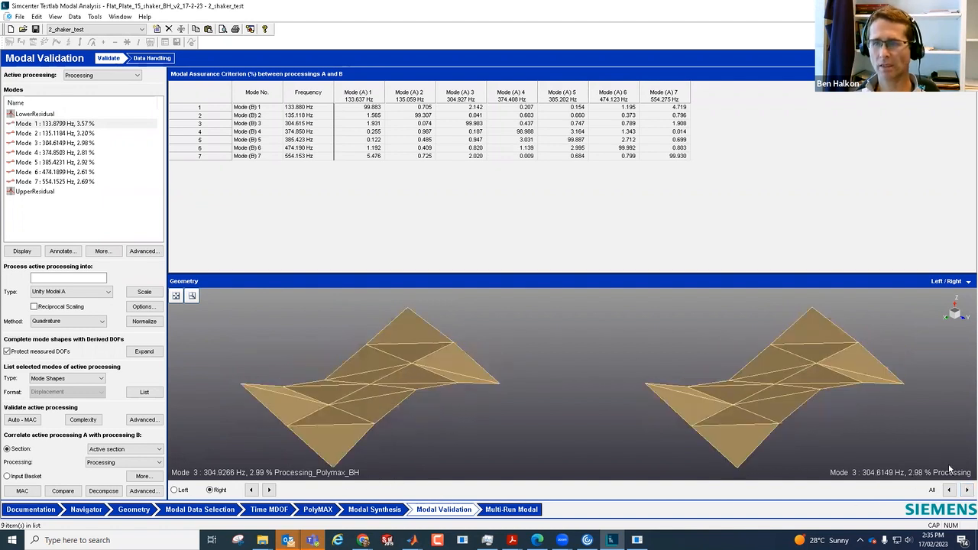
left_click(968, 491)
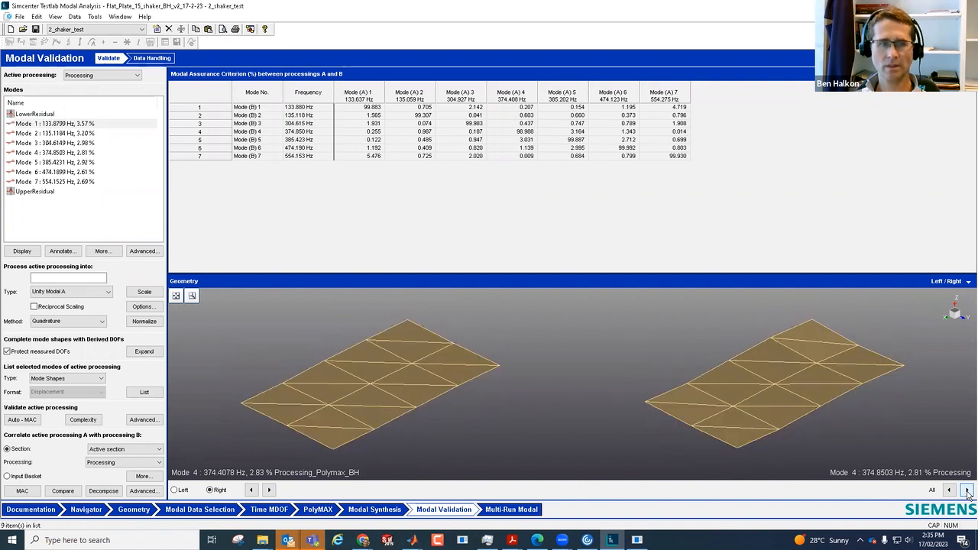
left_click(968, 491)
left_click(967, 491)
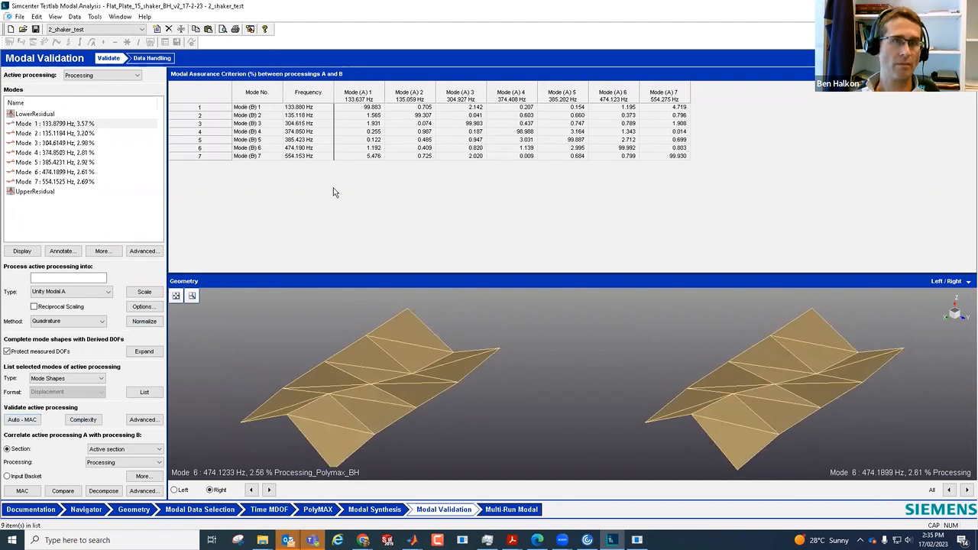
Step: Calculate the mode complexity of Processing, and compare Processing_Polymax_BH as active processing A with Processing as processing B
left_click(83, 419)
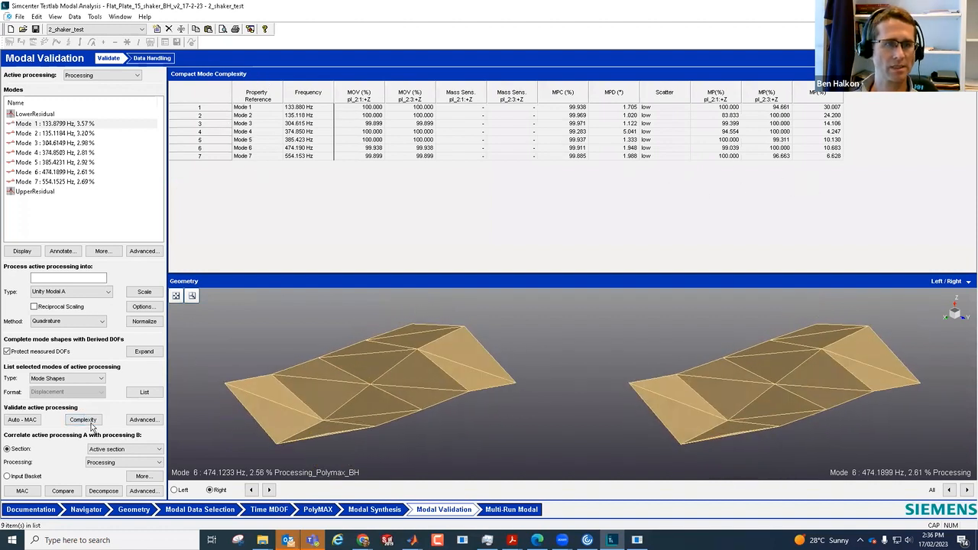
left_click(62, 491)
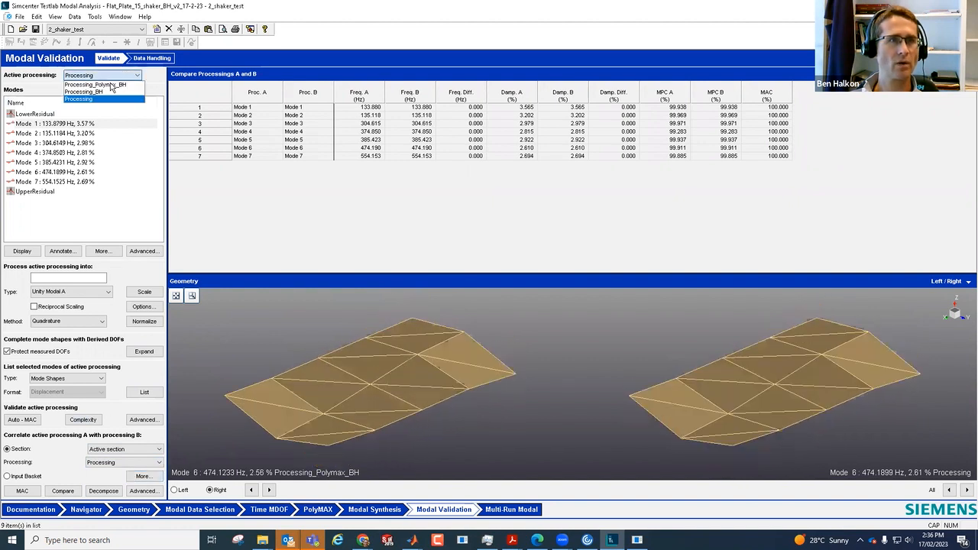
left_click(113, 85)
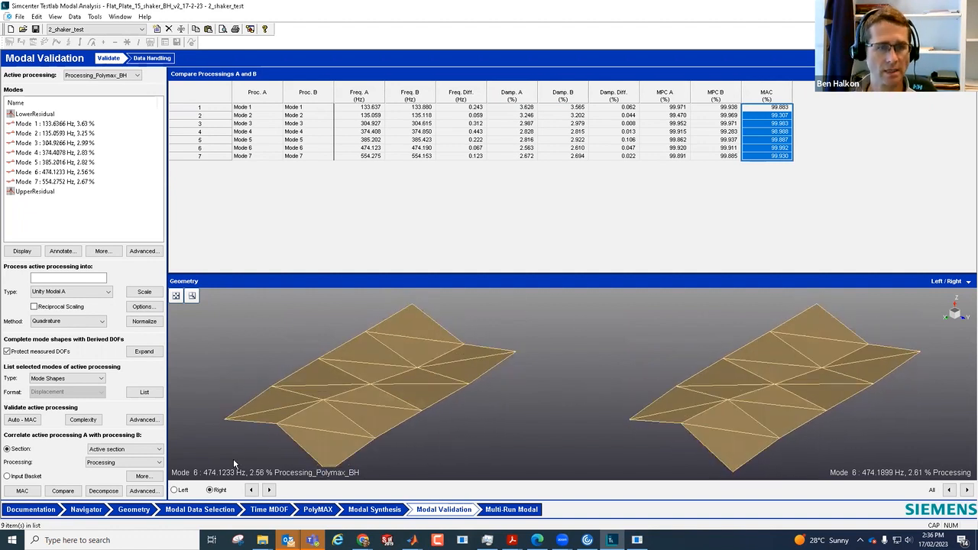
Step: Examine the MAC, Compare and Decompose settings in the advanced validation options for correlating the processings
left_click(143, 491)
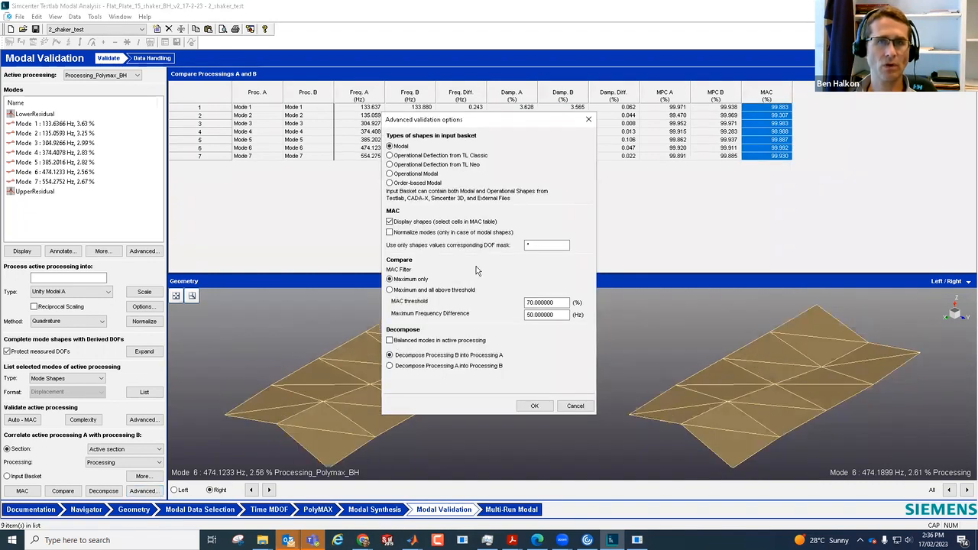
left_click(575, 407)
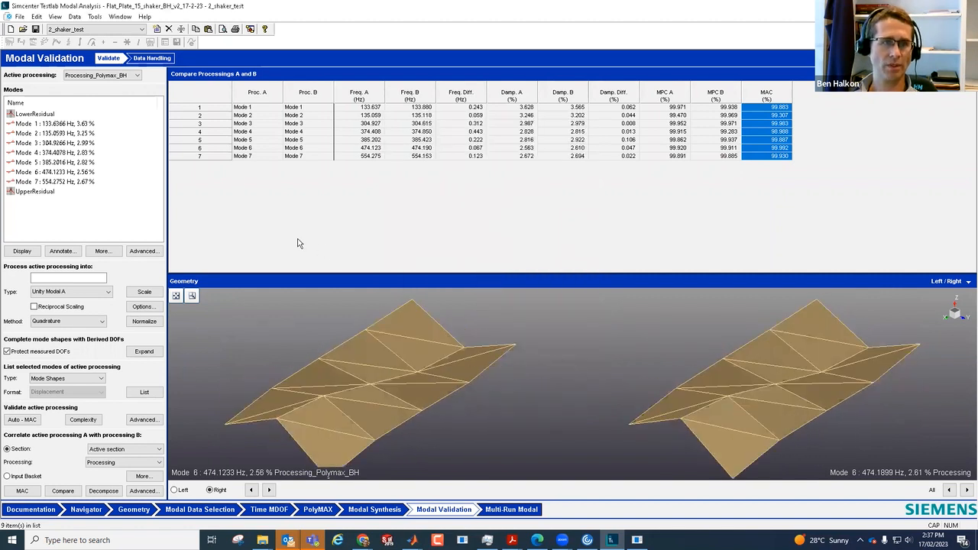